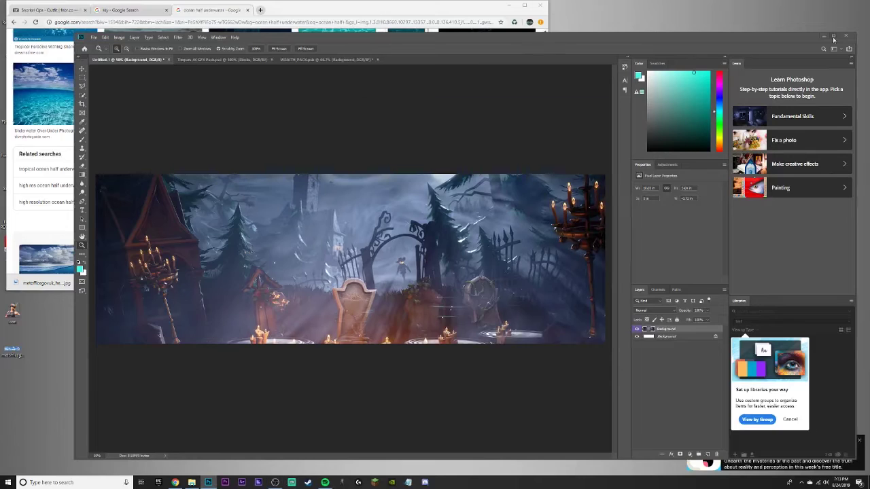
Apply an Iris Blur to the graveyard background and search the web for a Skull Trooper PNG
left_click(204, 95)
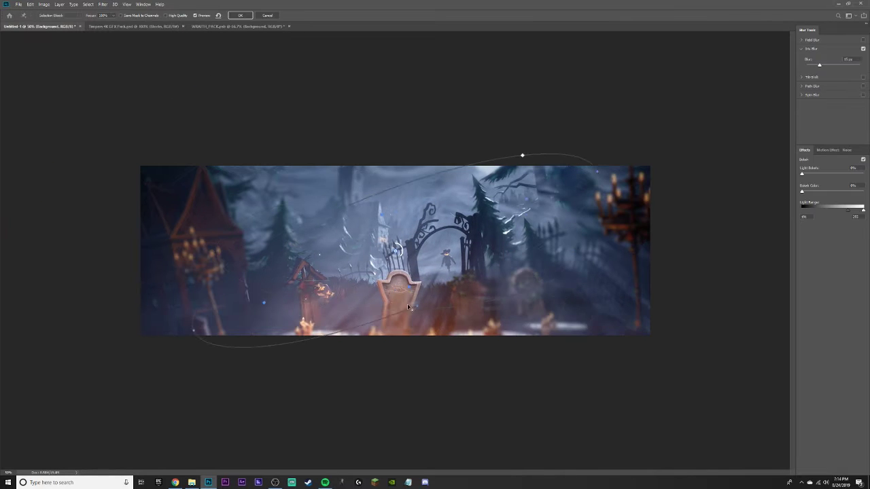
key("Return")
left_click(175, 482)
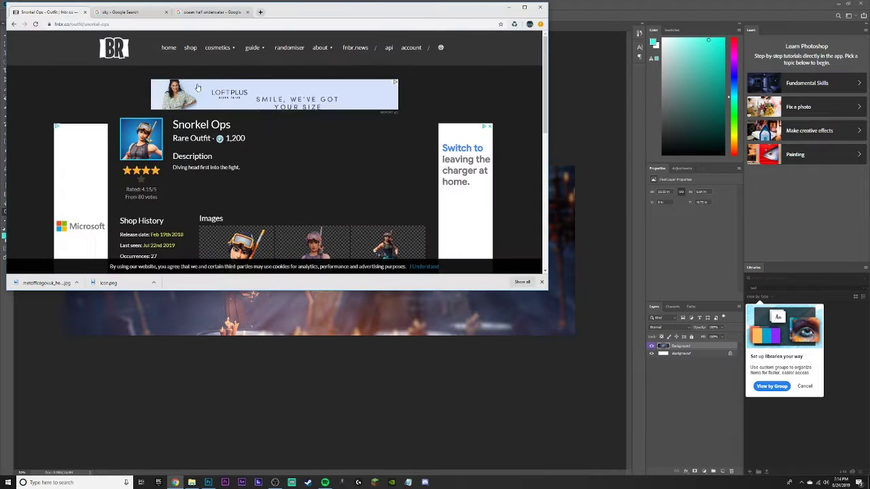
key("ctrl+t")
type("Skull stroo")
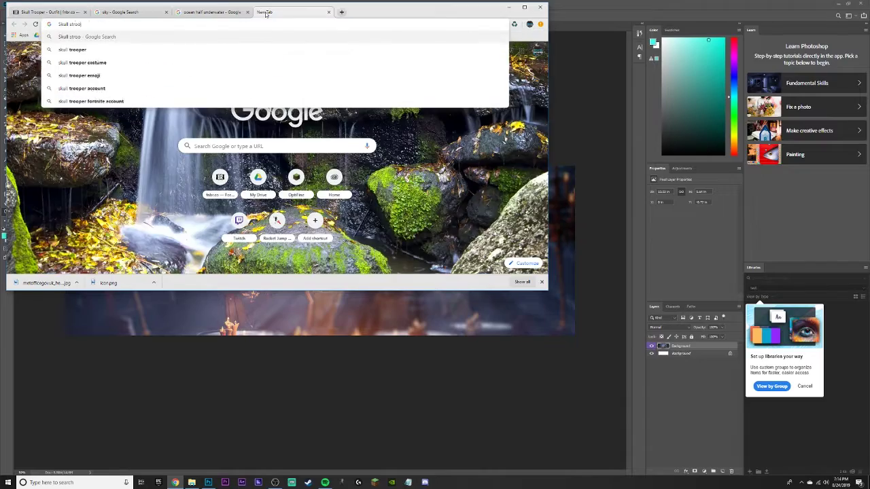
type("per png")
key("Return")
Place a Skull Trooper render from the image results, enlarged and moved to the left
left_click(77, 59)
scroll(197, 209, "down", 5)
scroll(196, 208, "up", 3)
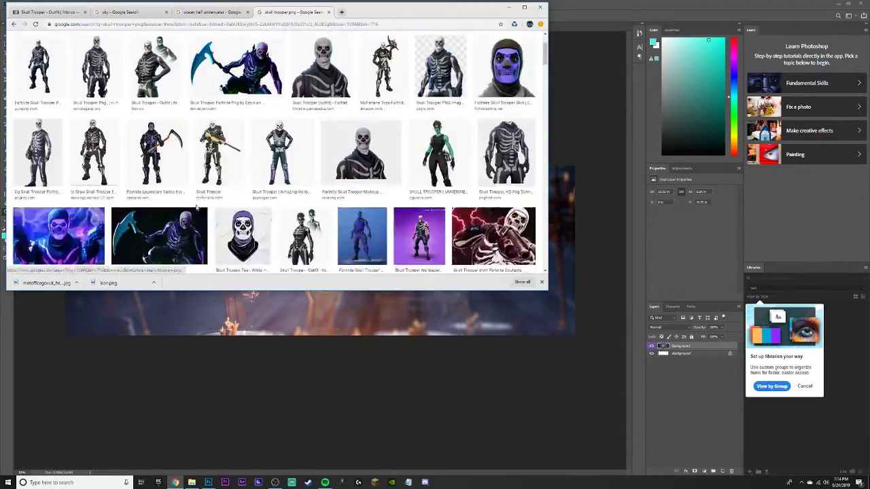
scroll(196, 208, "up", 5)
left_click(47, 11)
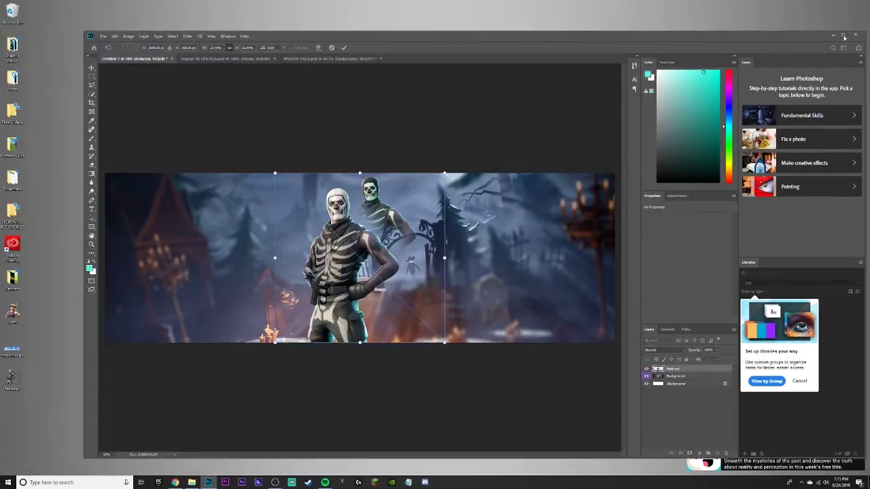
left_click(844, 36)
left_click_drag(225, 156, 382, 138)
key("Return")
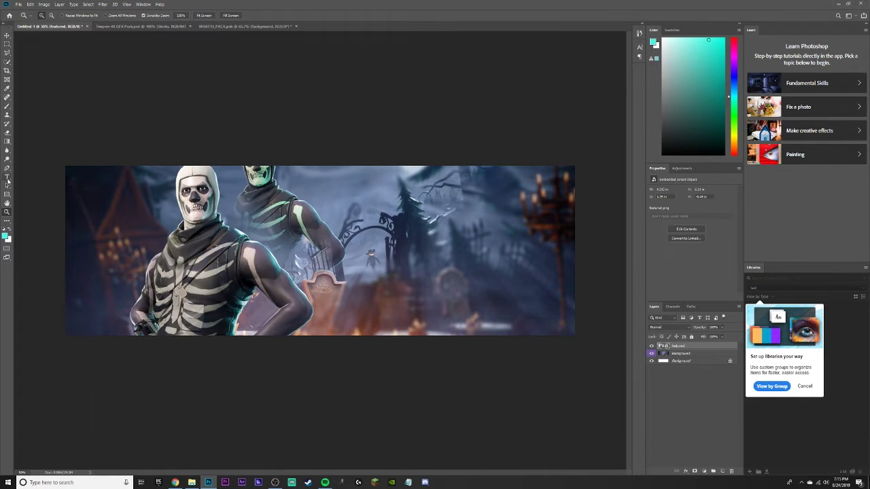
Erase the extra second Skull Trooper figure with a resized Eraser and add a new layer
key("e")
right_click(20, 96)
left_click_drag(258, 178, 290, 234)
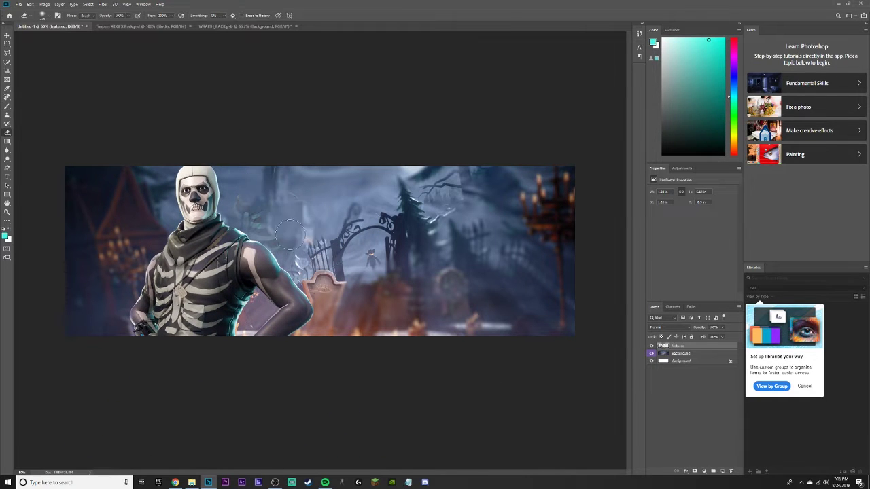
key("ctrl+plus")
key("ctrl+shift+alt+n")
Add a new empty layer and try a light orange foreground colour before resetting colours
key("b")
left_click(6, 235)
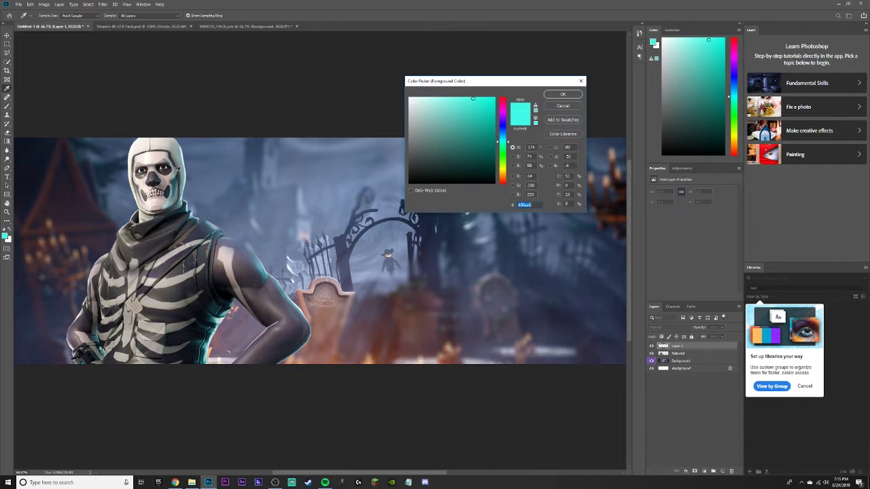
left_click(442, 136)
left_click(564, 100)
left_click(6, 235)
left_click(457, 131)
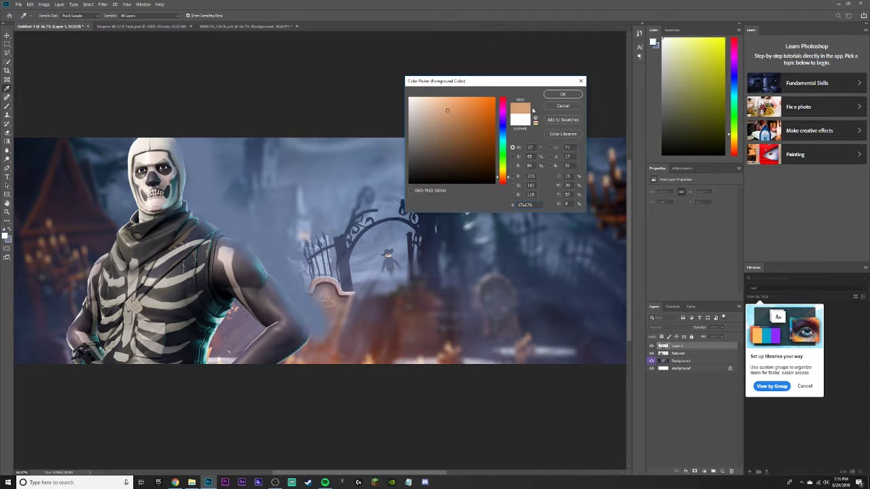
left_click(564, 100)
left_click(7, 231)
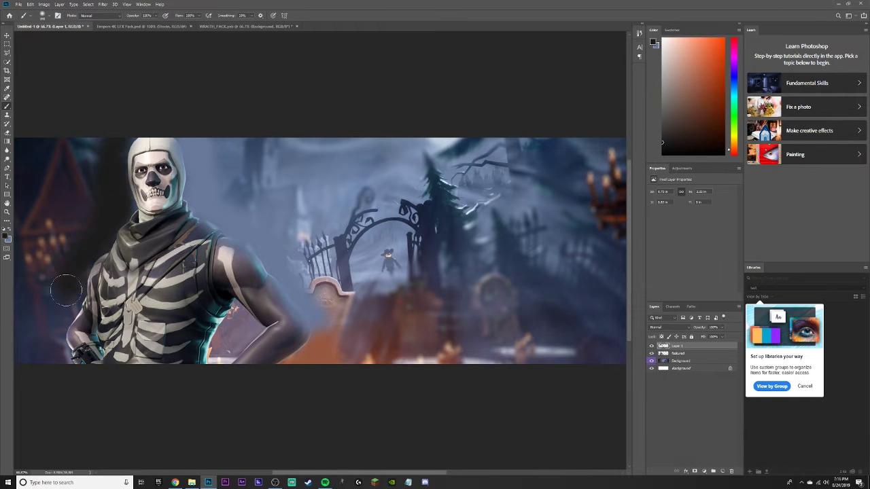
Sample orange from the firelight in the image as the foreground colour
key("i")
right_click(680, 68)
key("Escape")
left_click(653, 43)
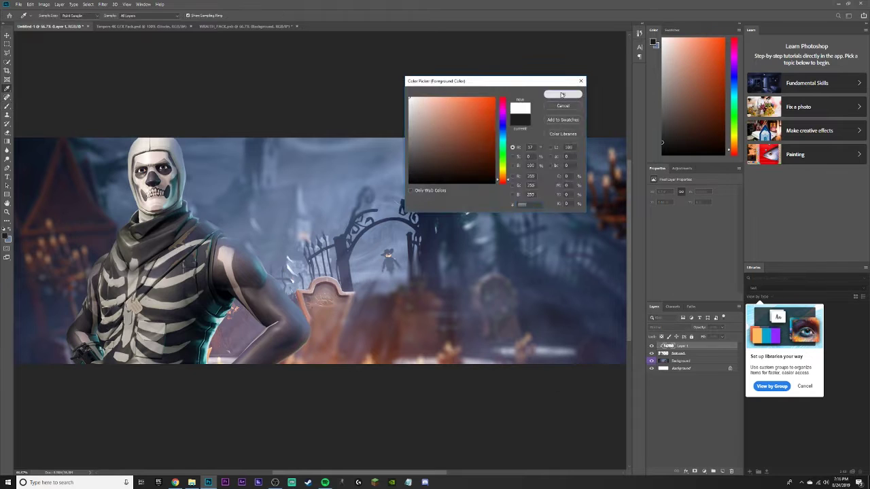
left_click(562, 94)
key("b")
left_click(653, 42)
left_click(289, 358)
key("Return")
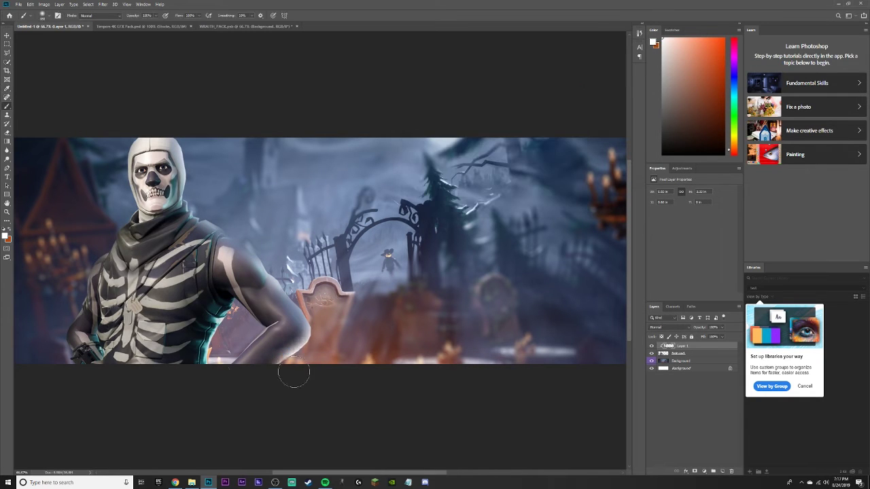
Blend the painted layer with Linear Dodge (Add) at 65% opacity and add another layer
left_click(662, 326)
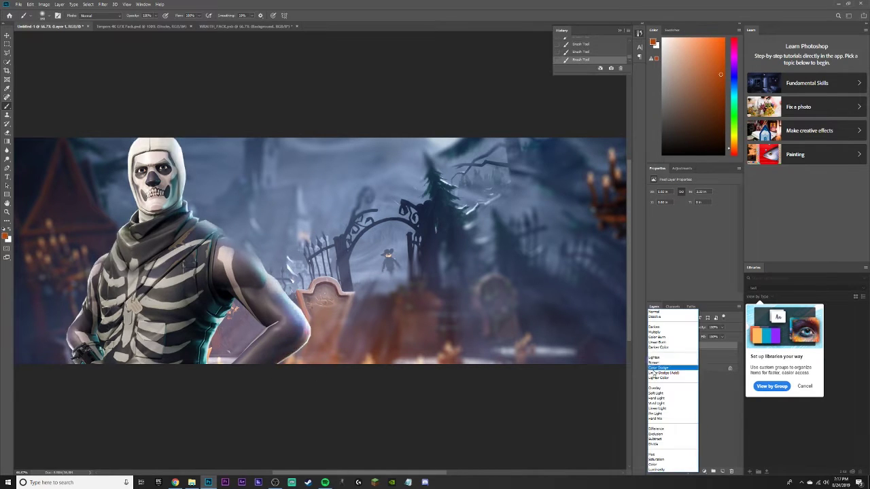
left_click(656, 373)
left_click_drag(722, 327, 712, 337)
key("ctrl+minus")
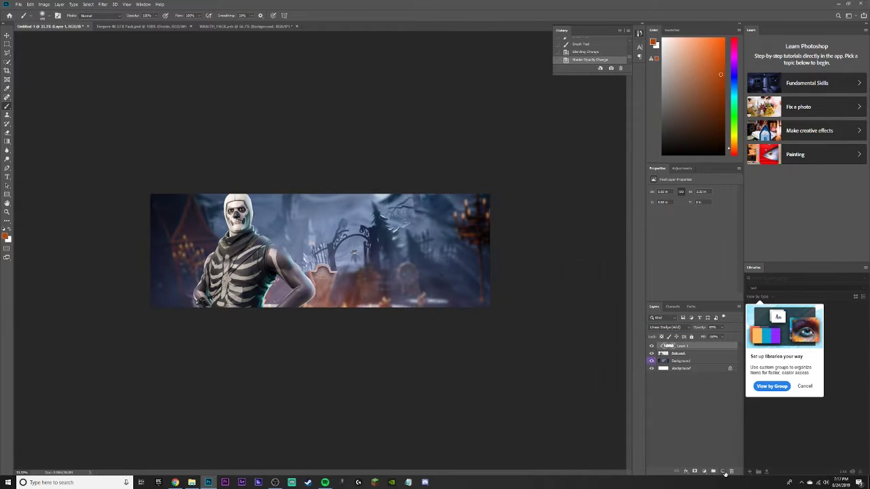
key("ctrl+shift+alt+n")
Return to the banner document and enlarge the brush
left_click(164, 41)
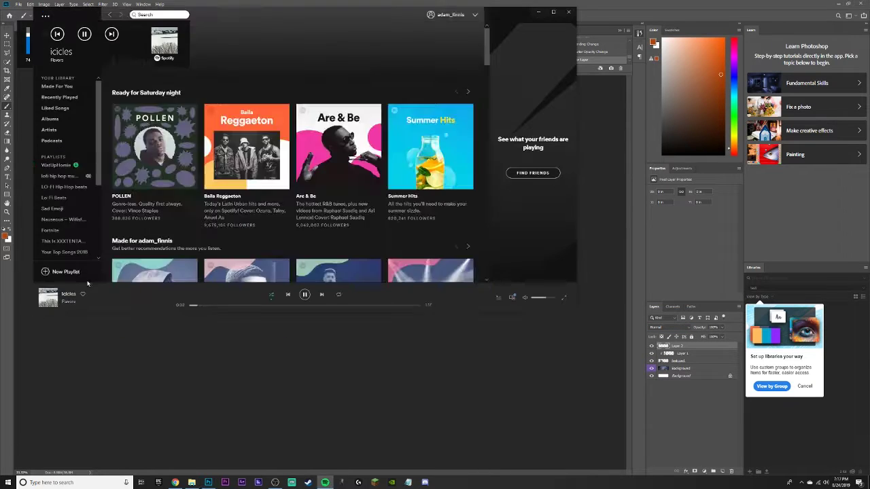
left_click(61, 166)
left_click(42, 15)
key("Return")
Set the new layer to Soft Light and paint darkness around the banner edges
key("ctrl+plus")
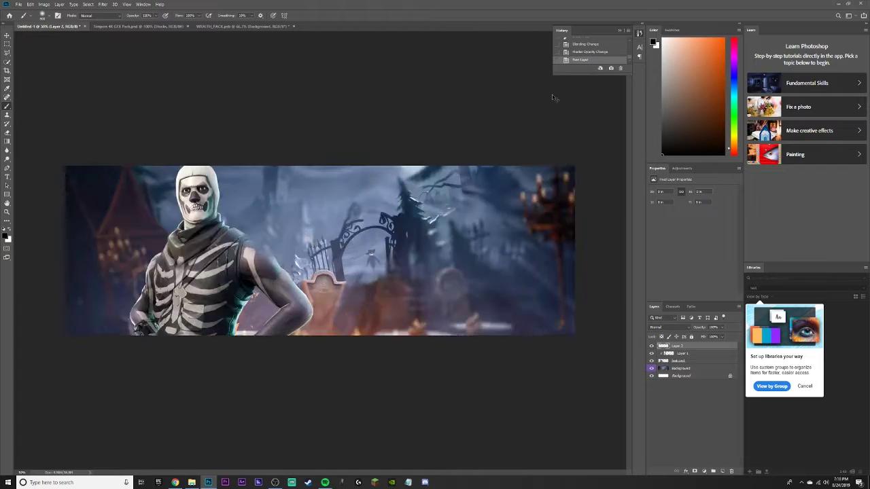
key("ctrl+minus")
key("ctrl+minus")
key("d")
key("ctrl+plus")
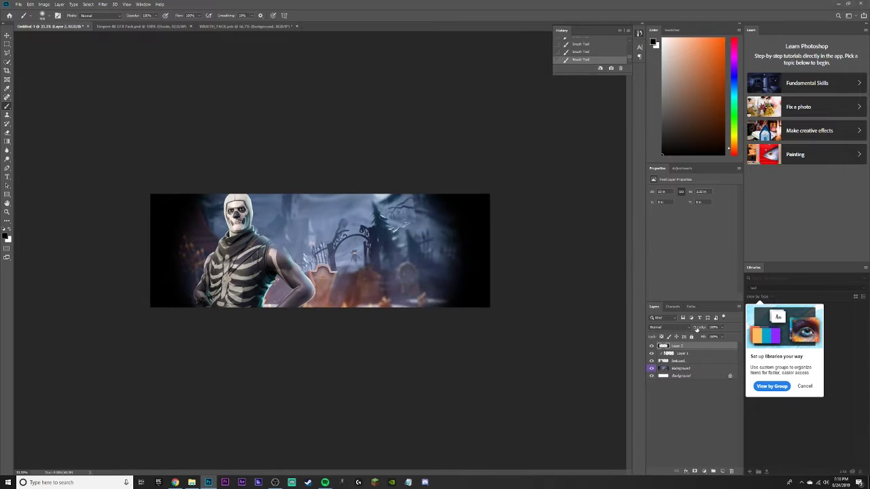
left_click(670, 327)
left_click(669, 388)
left_click(189, 238)
Choose an orange foreground colour and try an orange glow stroke over the skeleton, then undo it
key("ctrl+plus")
key("ctrl+plus")
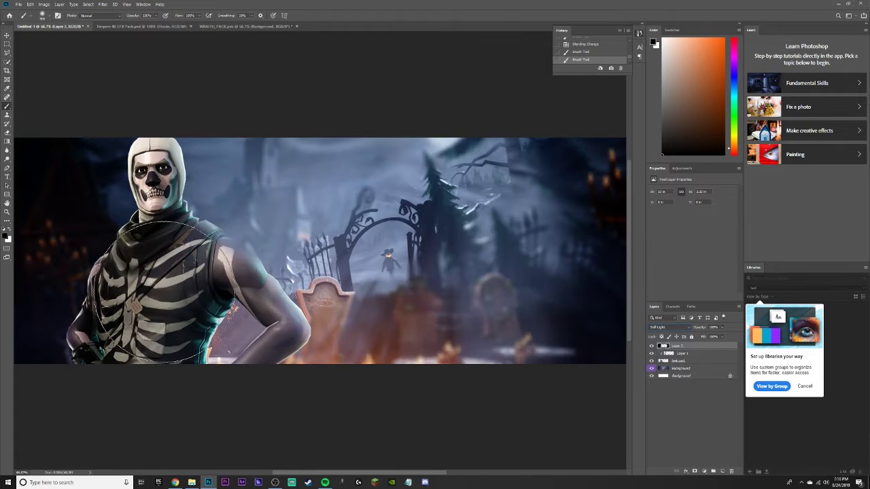
key("ctrl+minus")
left_click(7, 235)
left_click(563, 91)
left_click(42, 15)
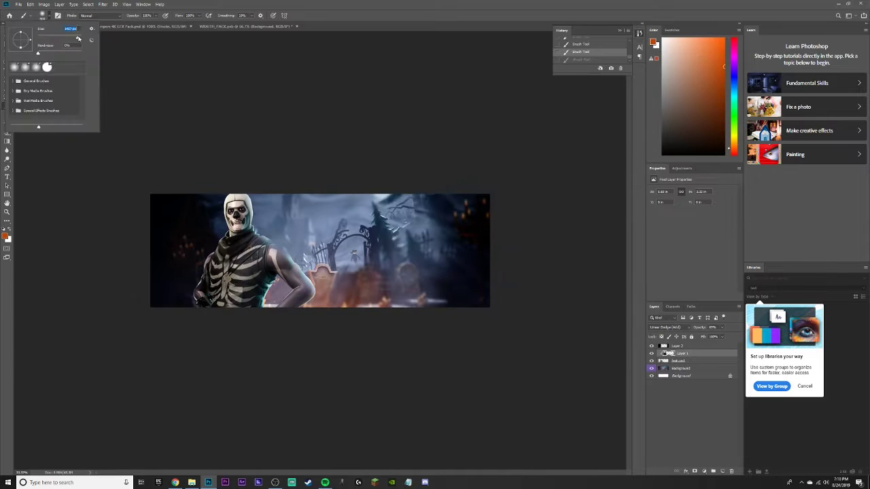
key("Escape")
left_click(42, 15)
left_click_drag(238, 204, 238, 299)
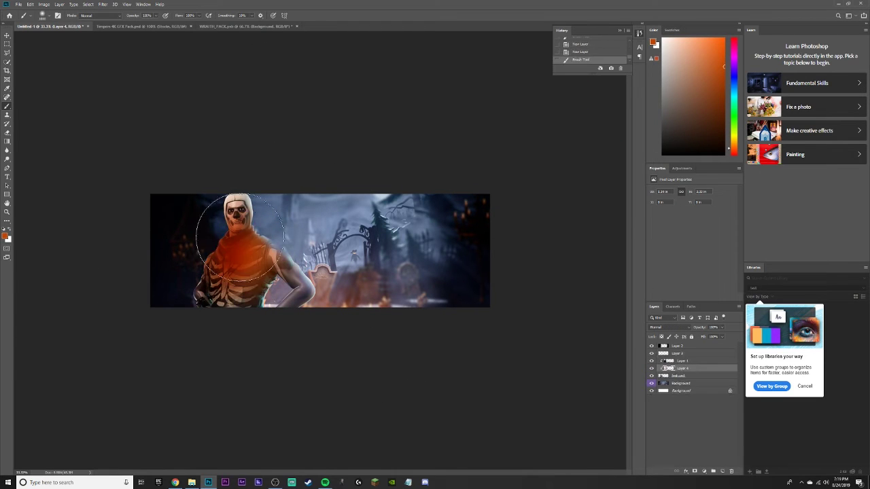
key("ctrl+z")
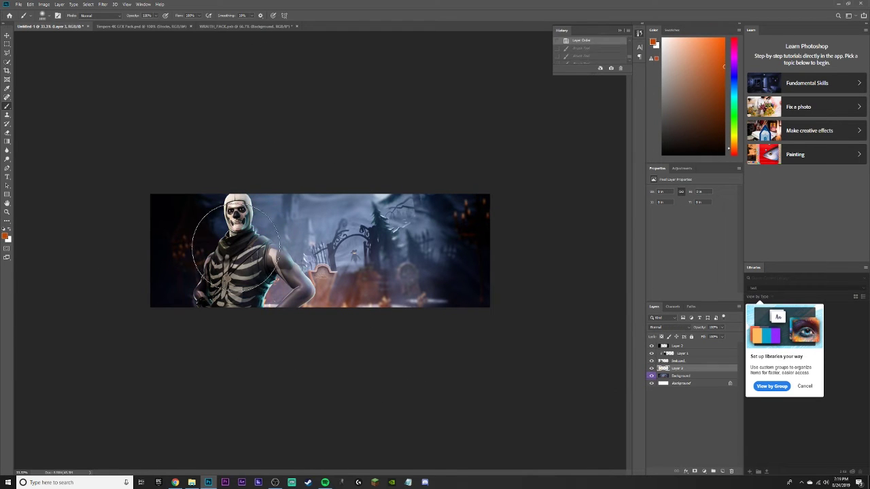
Paint an orange glow left of the Skull Trooper on a layer below it, blended with Color Dodge
left_click(43, 15)
key("ctrl+bracketleft")
left_click_drag(218, 211, 217, 292)
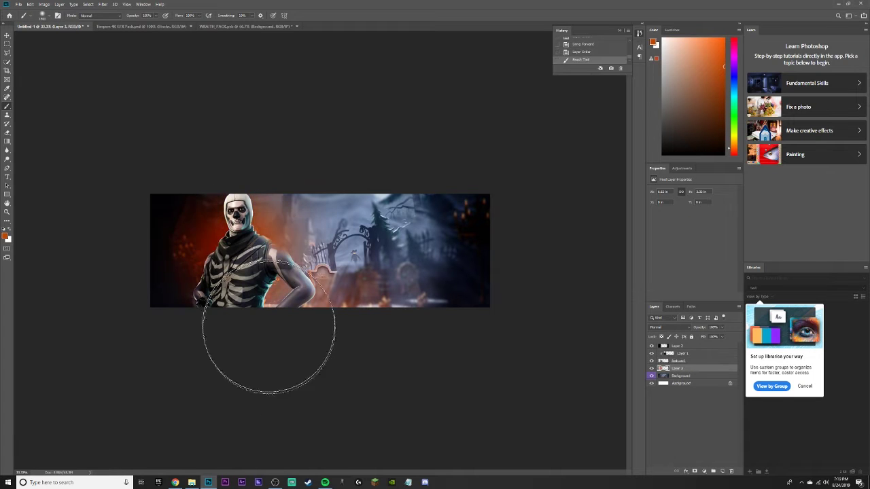
left_click(669, 327)
left_click(663, 368)
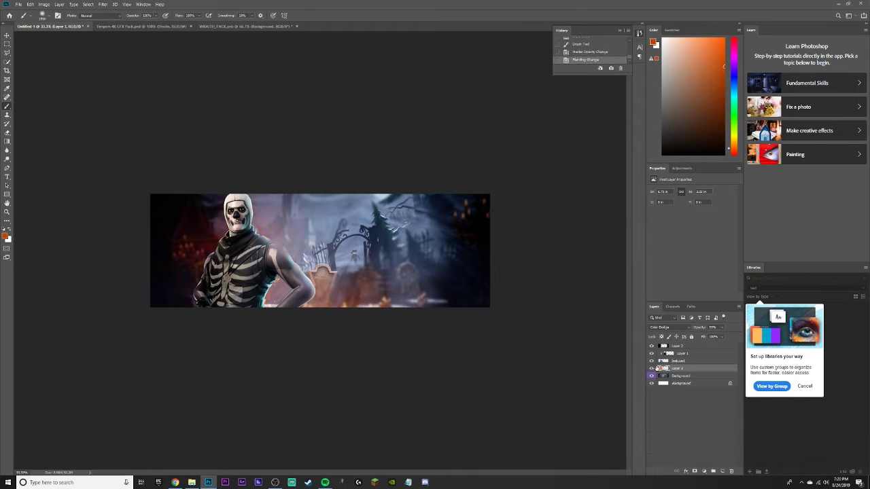
Switch to the Timpani GFX Pack document
key("ctrl+plus")
key("ctrl+Tab")
left_click(651, 382)
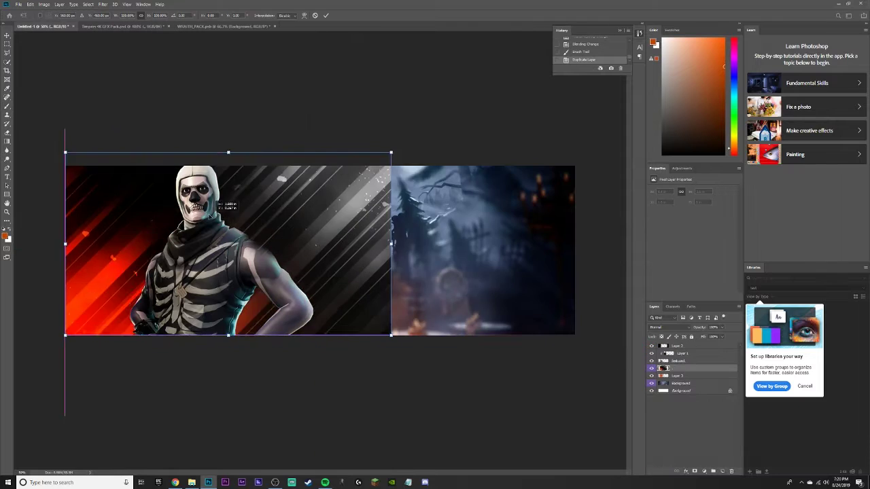
Bring the red stripes into the banner, stretch them, blend with Screen and shift hue toward orange
left_click_drag(392, 249, 582, 229)
key("Return")
left_click(669, 327)
left_click(652, 363)
key("ctrl+u")
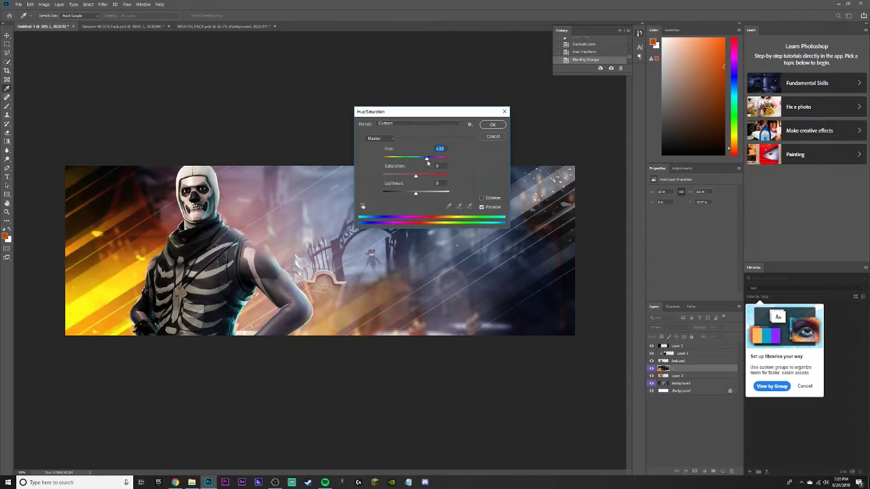
key("Return")
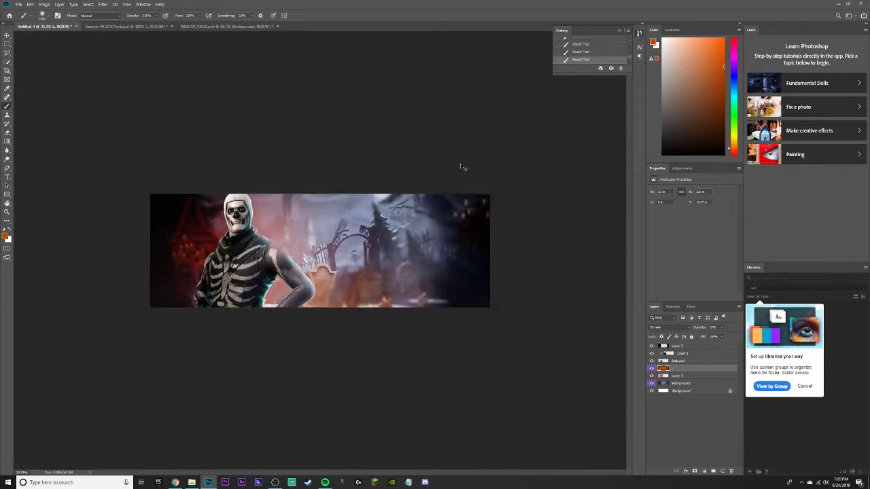
Choose a light paint colour and a soft brush
key("ctrl+plus")
left_click(7, 235)
key("Return")
left_click(43, 15)
key("Return")
key("ctrl+minus")
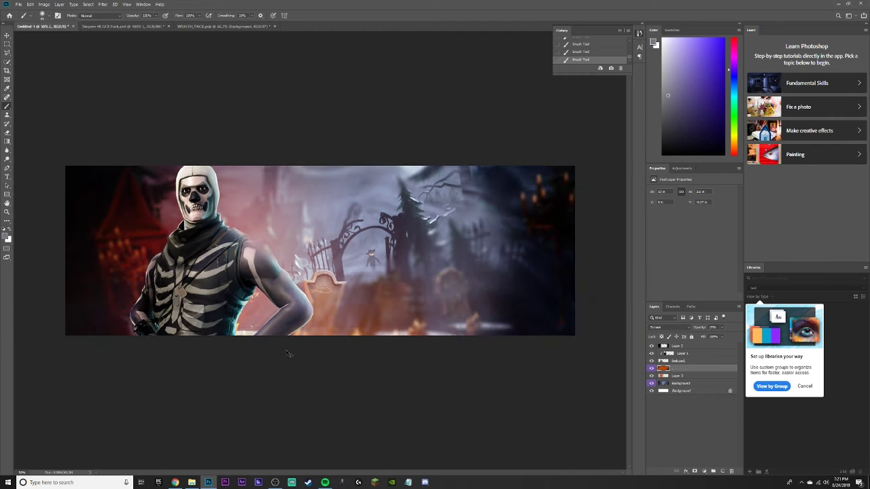
Bring the smoke layer from the Tempers 4K GFX Pack into the banner and size it
key("ctrl+Tab")
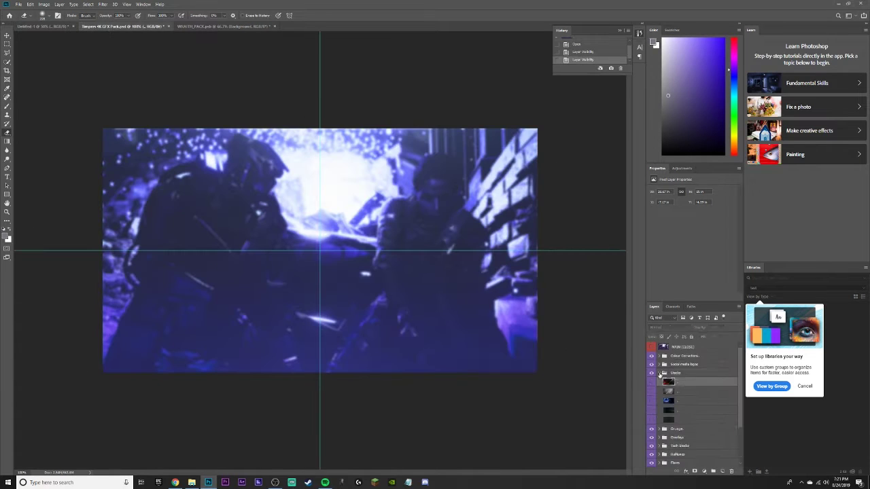
left_click_drag(676, 441, 406, 323)
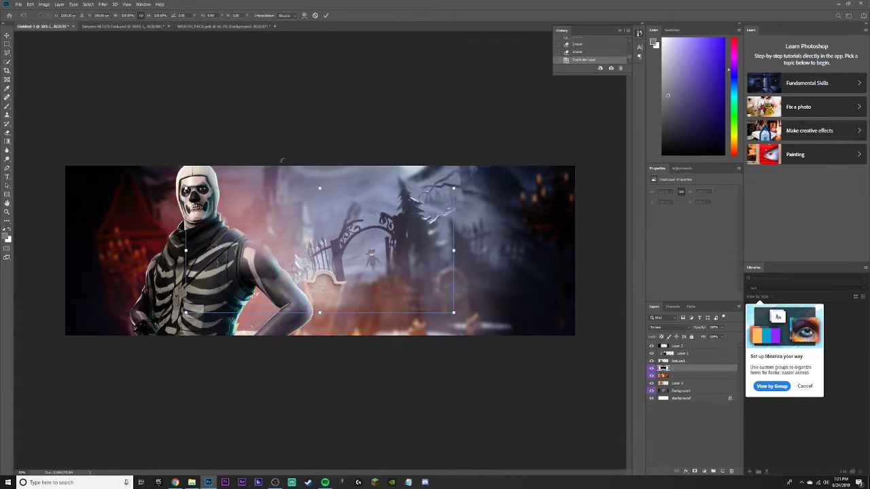
key("ctrl+t")
key("Return")
Type YOUR and set its text colour to white
key("b")
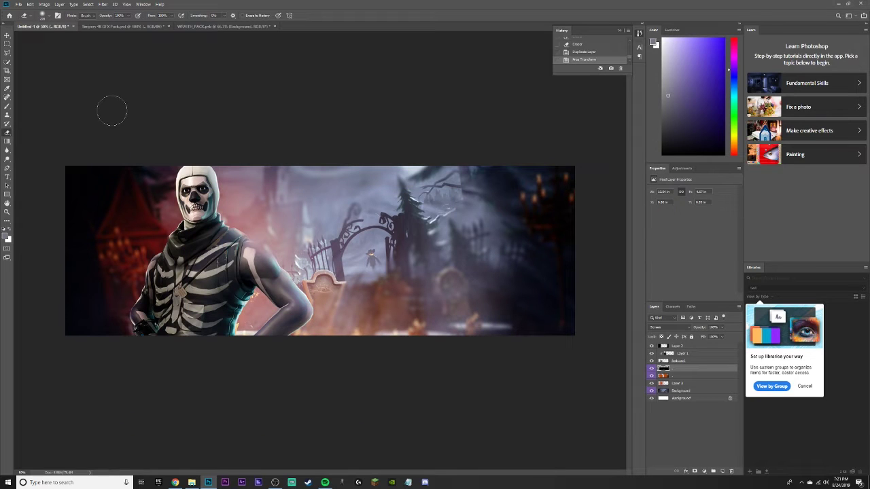
type("YOUR")
key("ctrl+a")
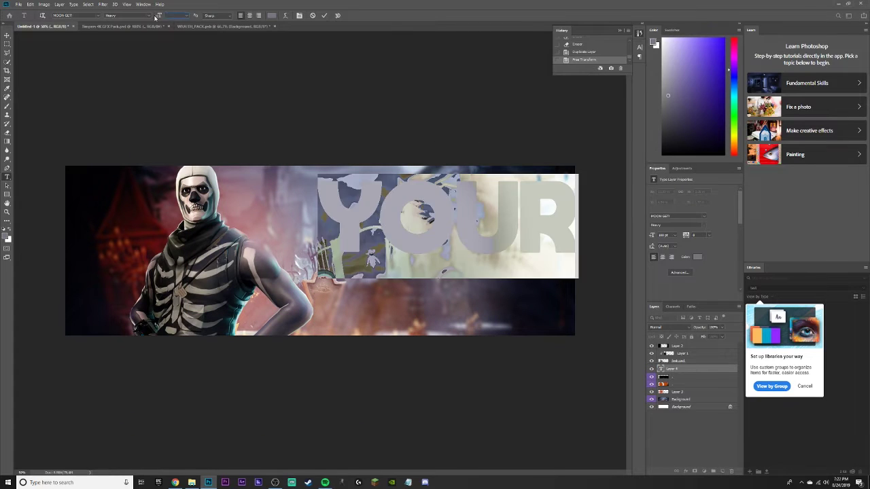
left_click(271, 15)
key("Return")
key("ctrl+Return")
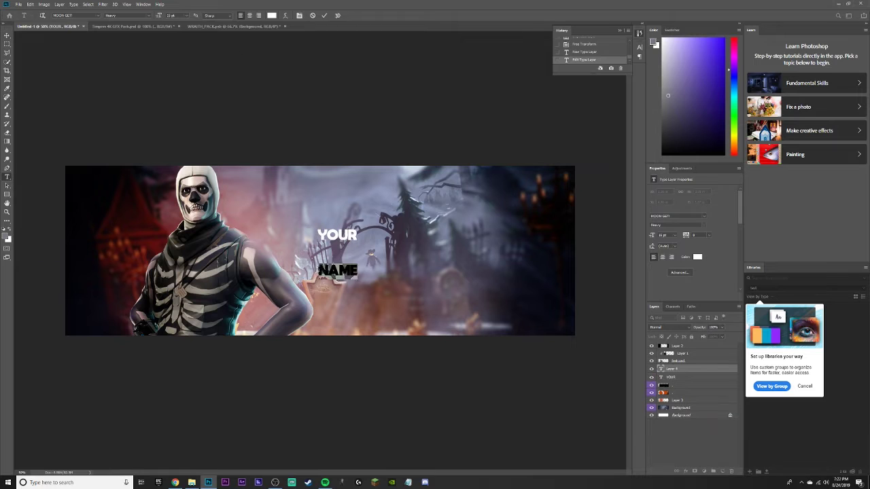
Scale NAME up across the banner's right side and shift it slightly left
key("ctrl+t")
mouse_move(563, 198)
left_mouse_down()
mouse_move(501, 214)
mouse_move(476, 255)
mouse_move(364, 260)
left_mouse_up()
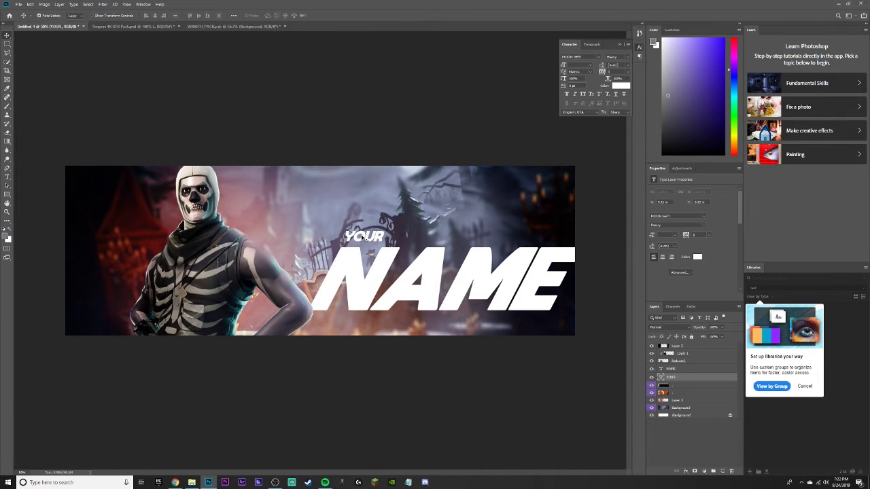
key("ctrl+t")
mouse_move(352, 290)
left_mouse_down()
mouse_move(335, 290)
mouse_move(345, 280)
left_mouse_up()
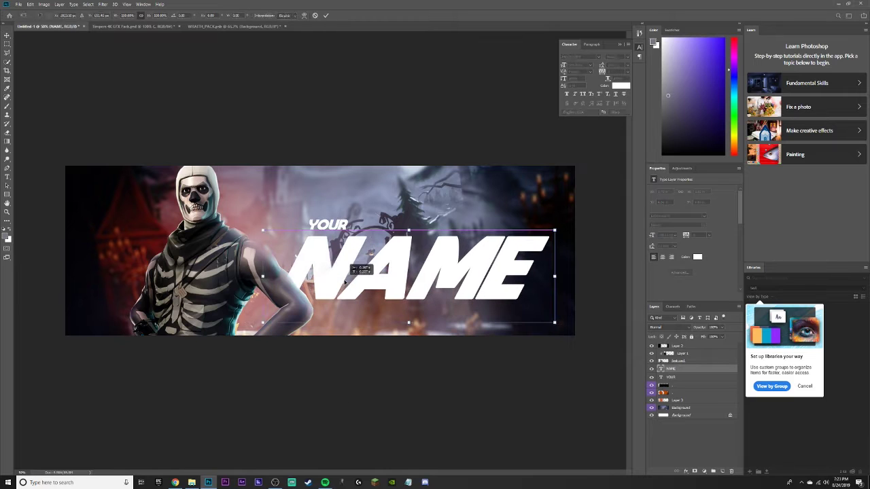
Nudge NAME under YOUR, colour its offset copy grey, and open layer effects on the front NAME
key("ctrl+t")
left_click_drag(428, 271, 438, 272)
left_click(620, 85)
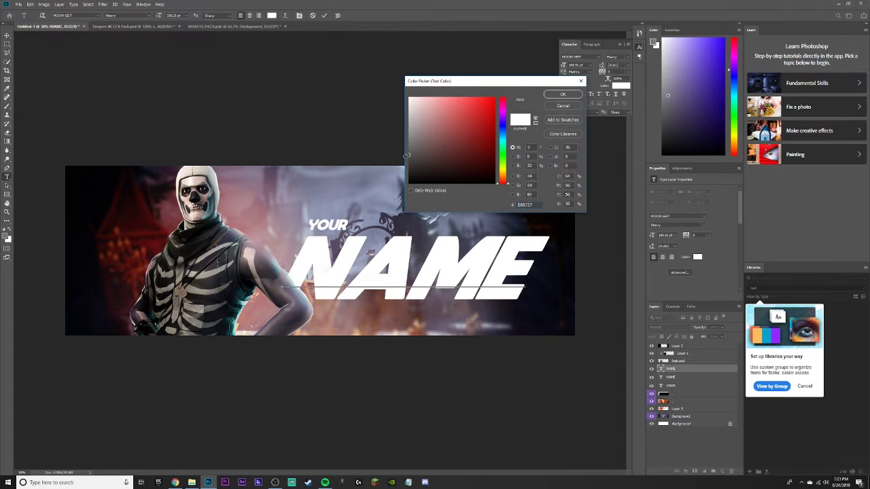
key("Escape")
left_click(680, 376)
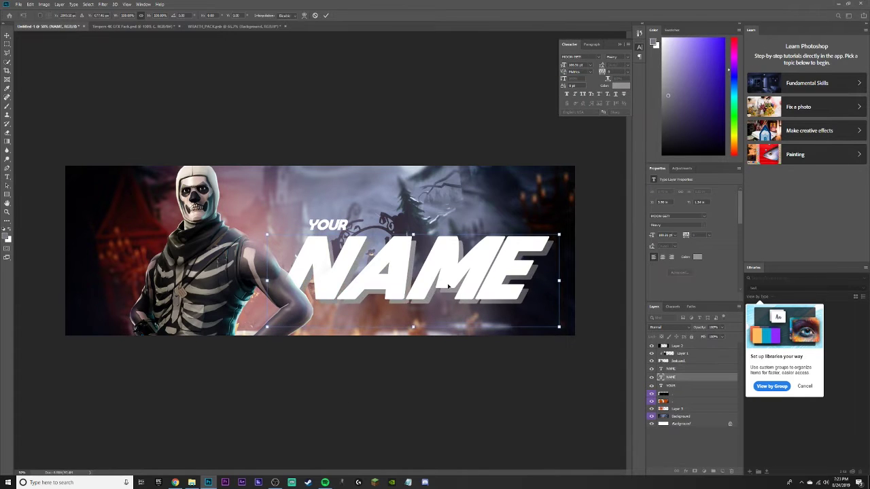
double_click(709, 370)
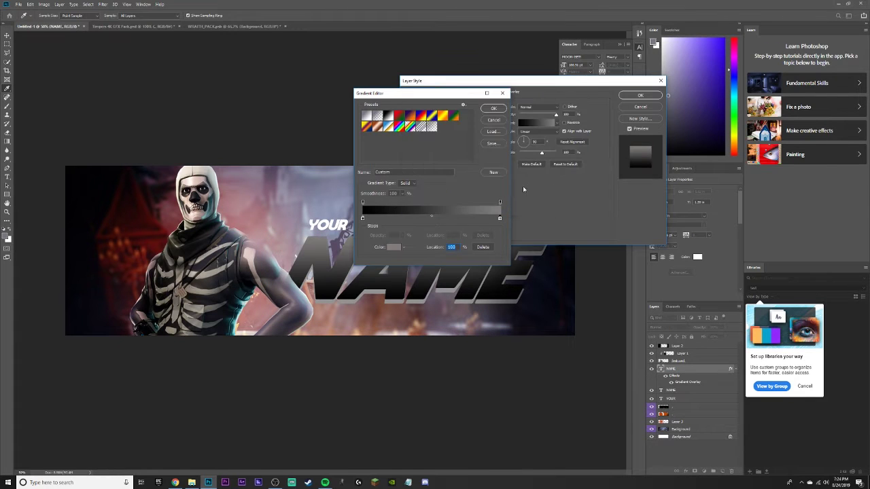
Give NAME a light grey Normal Inner Glow from the centre with 0 range and noise
left_click(494, 108)
left_click(440, 158)
left_click(537, 107)
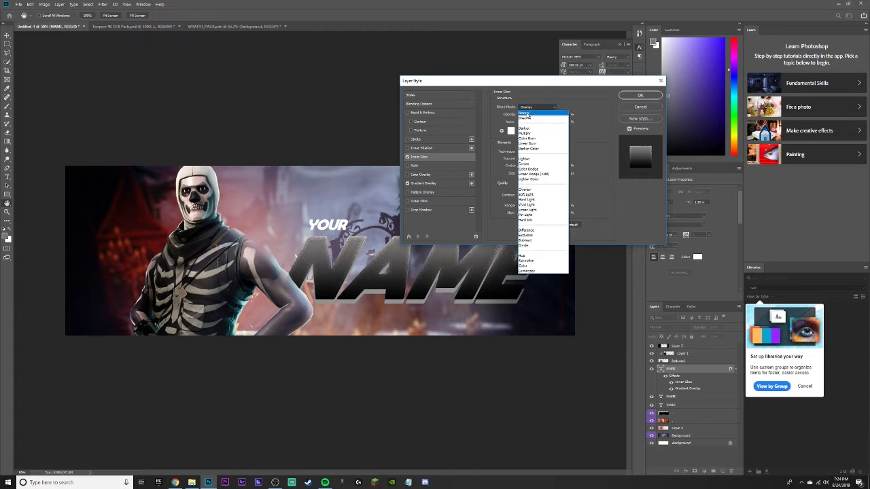
left_click_drag(535, 205, 509, 213)
left_click(527, 158)
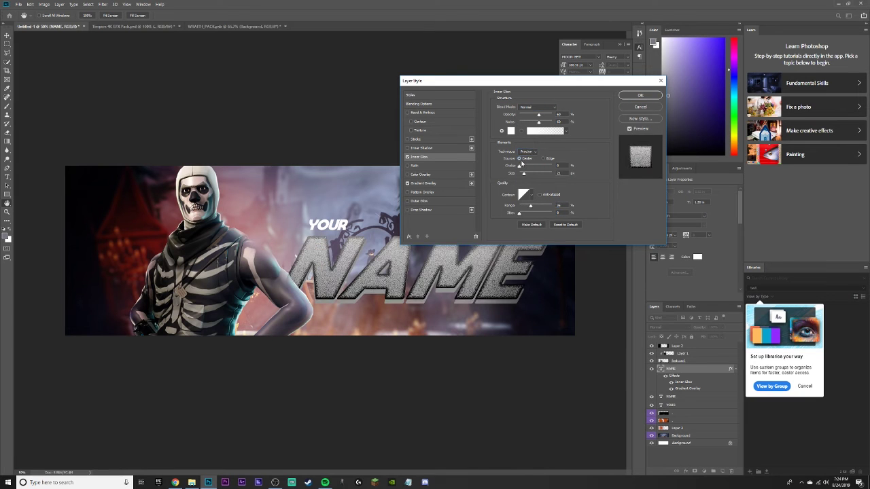
left_click_drag(540, 121, 518, 121)
left_click(510, 131)
left_click(413, 116)
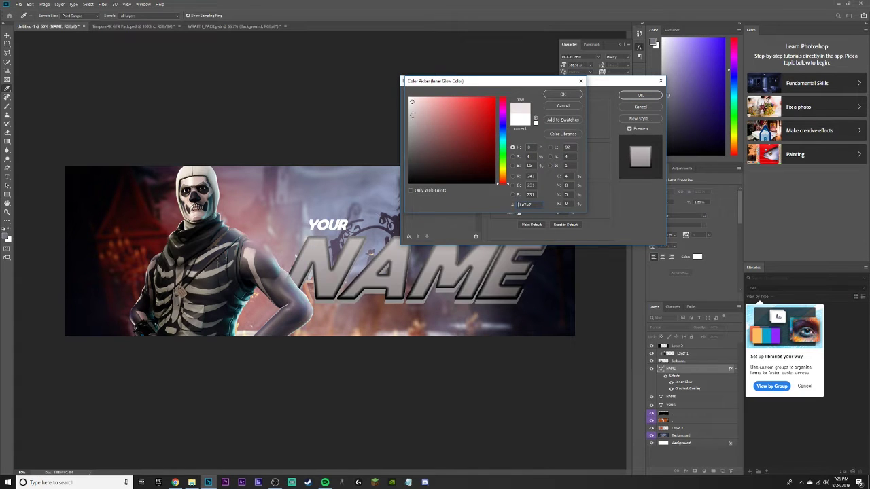
left_click(564, 91)
left_click(638, 97)
Undo the NAME layer effects and delete the unwanted layer
key("ctrl+z")
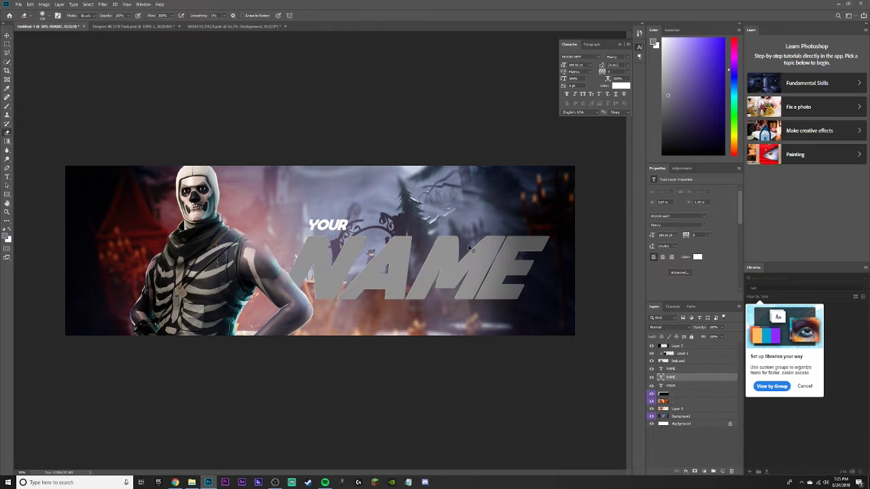
key("ctrl+z")
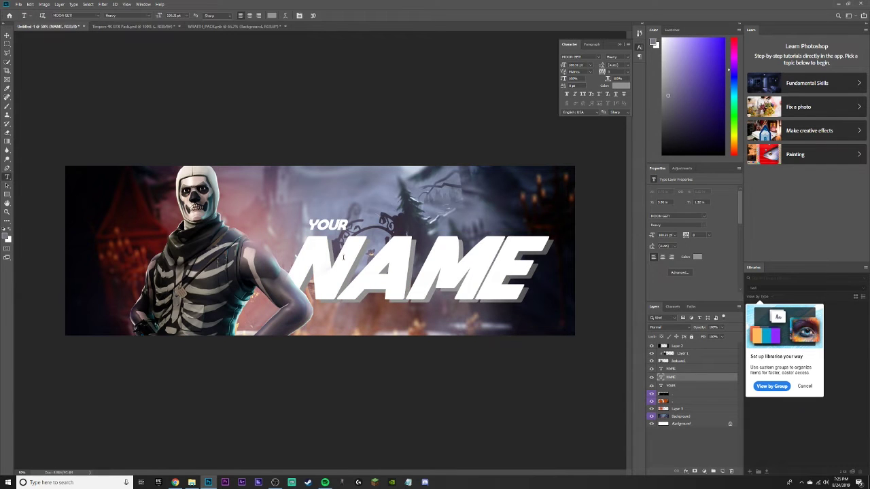
right_click(685, 377)
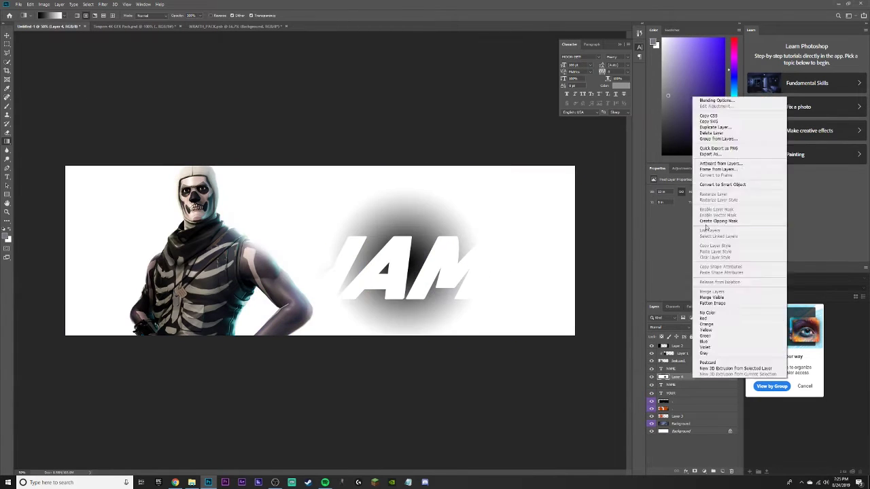
key("Delete")
Draw a radial gradient darkening NAME's middle and clip it to the text
left_click_drag(398, 256, 425, 277)
left_click(666, 327)
left_click(702, 337)
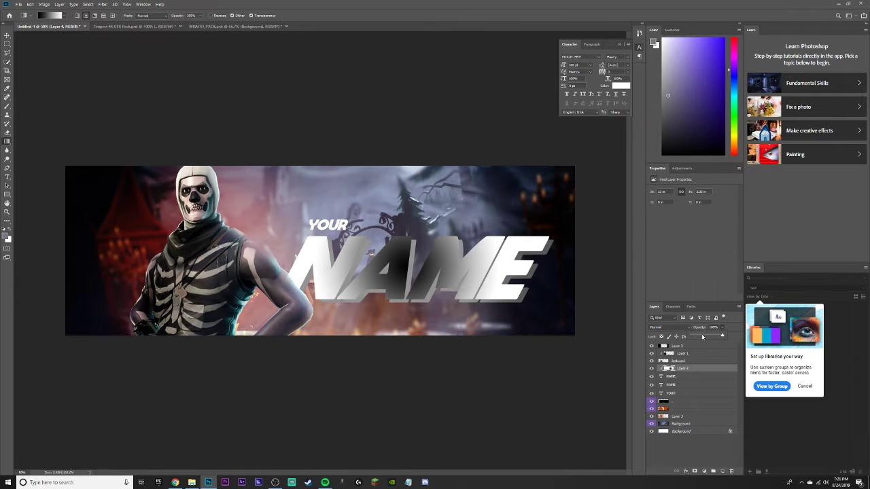
Bring WRAITH_PACK's Halftone layer into the banner, lower it in the stack, and show Brush Strokes
key("ctrl+Tab")
key("ctrl+Tab")
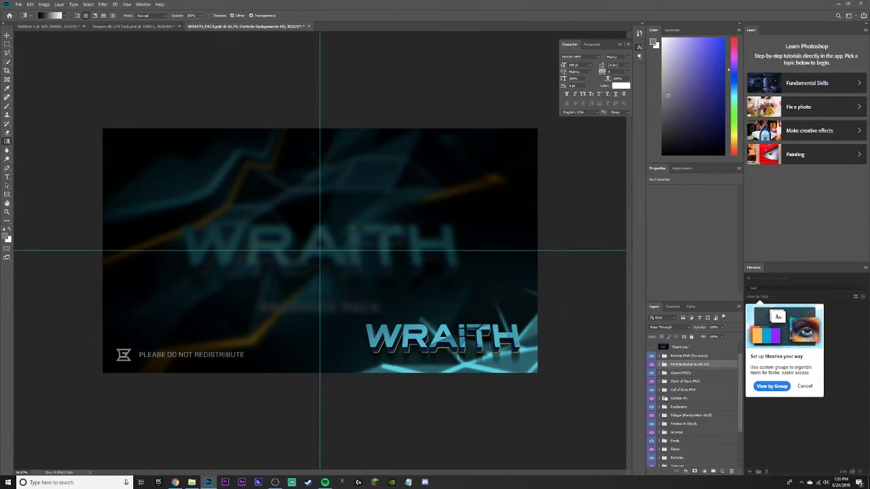
left_click_drag(651, 443, 465, 235)
key("ctrl+t")
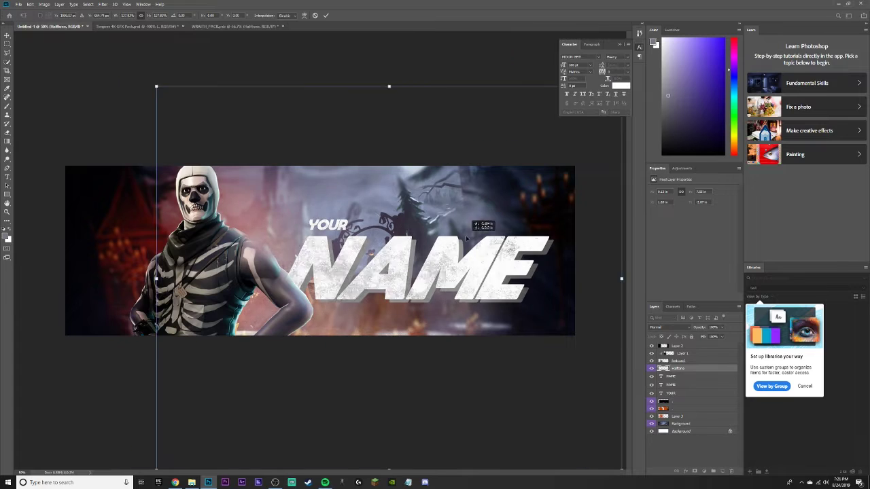
key("Return")
left_click_drag(675, 367, 683, 418)
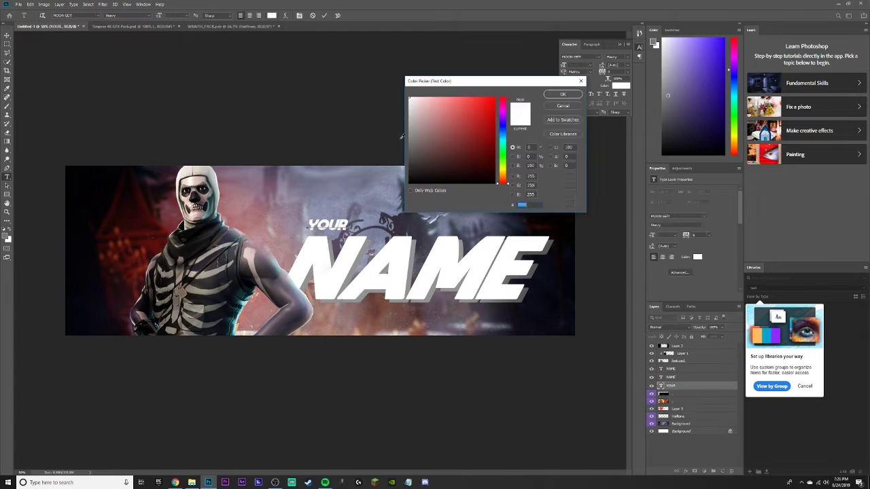
key("ctrl+shift+Tab")
left_click(651, 452)
Copy a rock texture image from the browser's image results
scroll(656, 461, "down", 1)
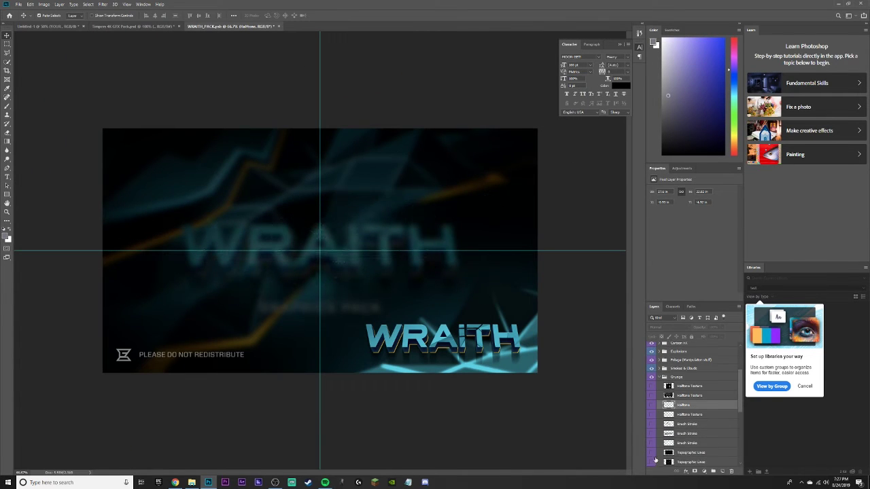
key("alt+Tab")
key("ctrl+shift+Tab")
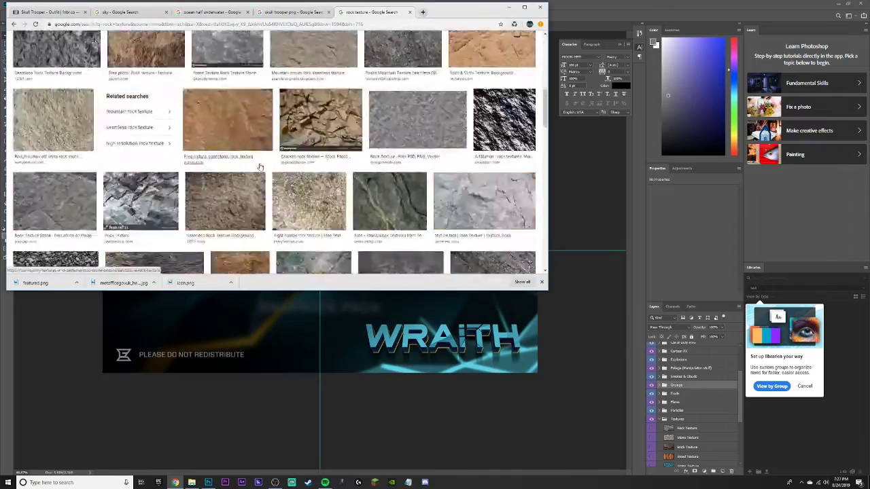
scroll(180, 119, "down", 5)
left_click(214, 165)
key("alt+Tab")
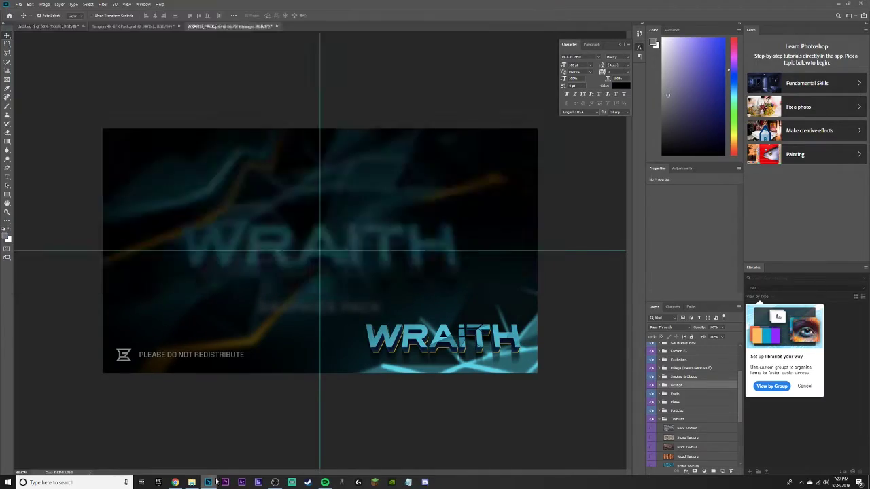
key("ctrl+Tab")
Paste the rock texture into the banner, size it, and clip it into NAME at Normal blend
key("ctrl+v")
key("ctrl+t")
key("Return")
key("ctrl+alt+g")
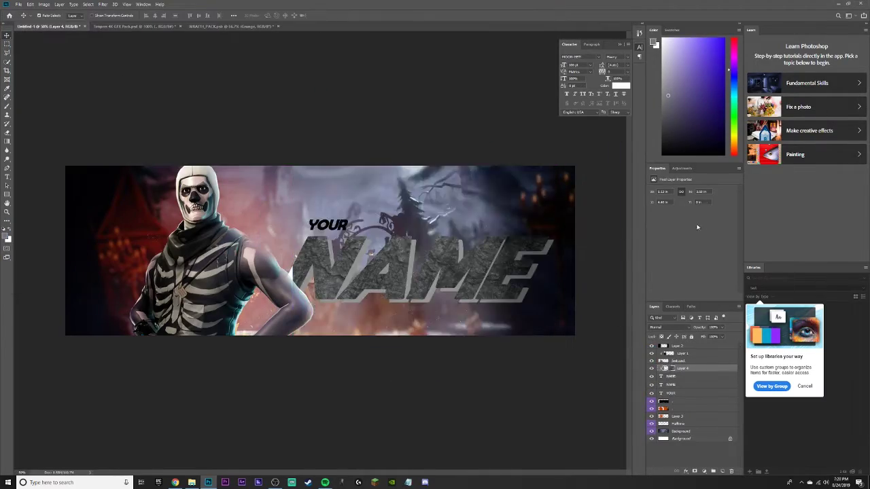
left_click(673, 327)
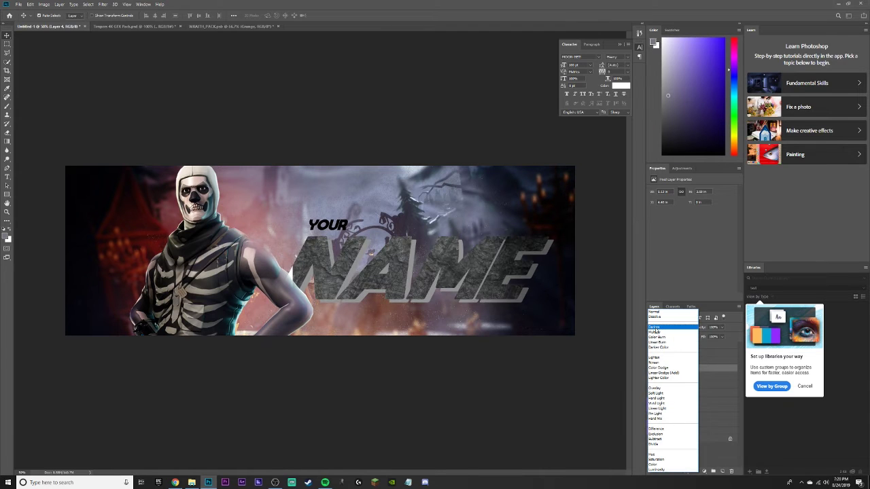
left_click(654, 312)
Delete the rock texture layer and pick a dark red colour
right_click(684, 370)
left_click(720, 119)
left_click(620, 85)
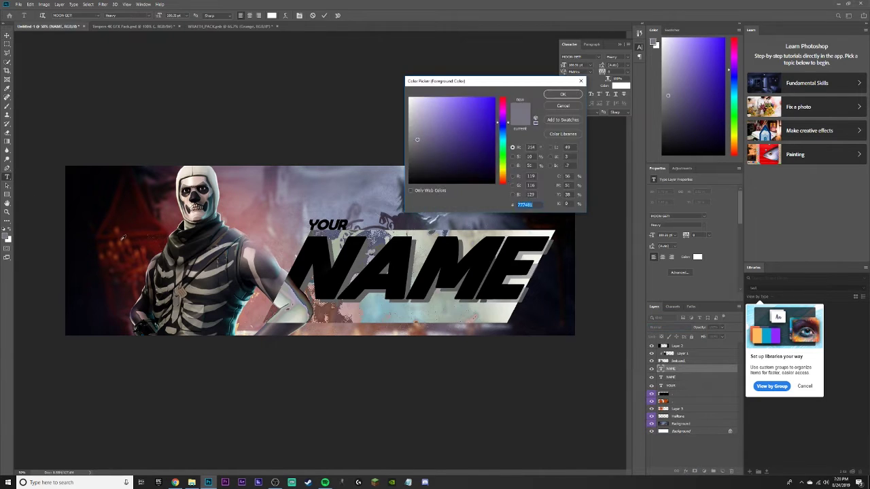
left_click(563, 88)
Recolour the NAME text burnt orange and commit the edit
double_click(660, 368)
left_click(272, 15)
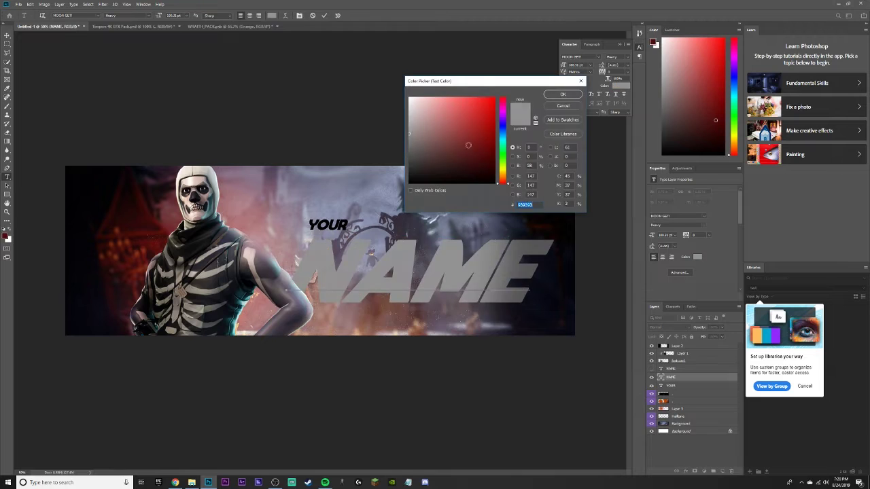
left_click_drag(503, 161, 503, 176)
left_click(563, 94)
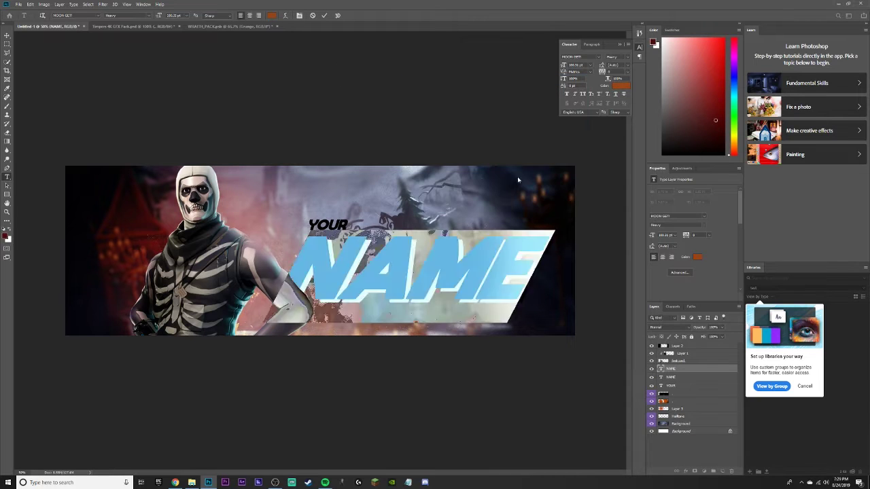
key("ctrl+Return")
key("ctrl+minus")
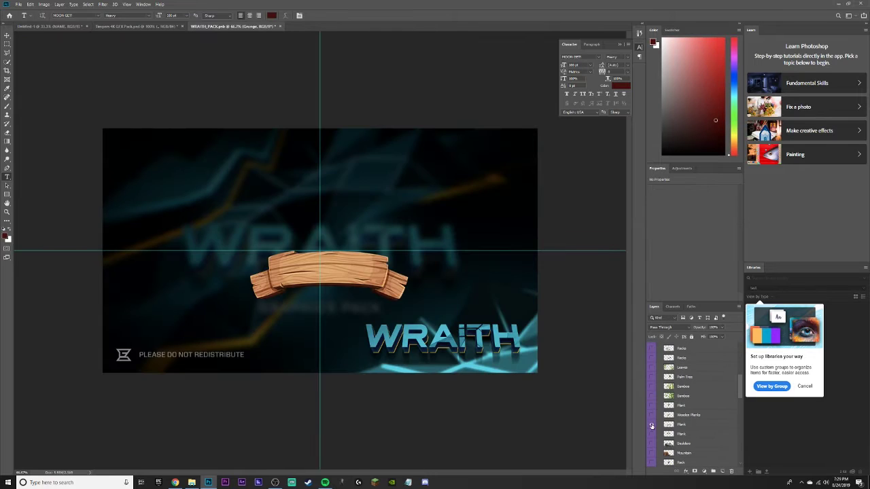
Bring the wooden plank in behind YOUR and resize the YOUR text to fit it
left_click_drag(651, 426, 320, 254)
key("ctrl+plus")
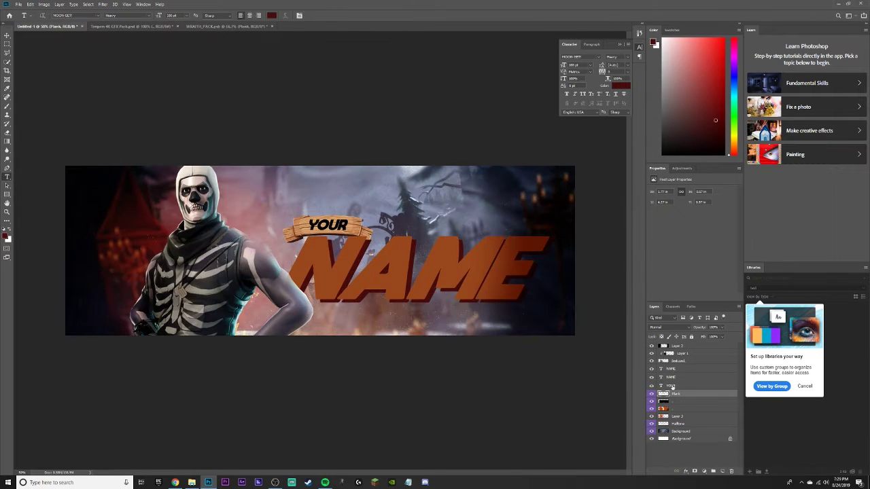
left_click(328, 224, "ctrl")
key("ctrl+t")
right_click(336, 215)
left_click(351, 257)
right_click(338, 227)
left_click(349, 239)
left_click_drag(387, 211, 402, 235)
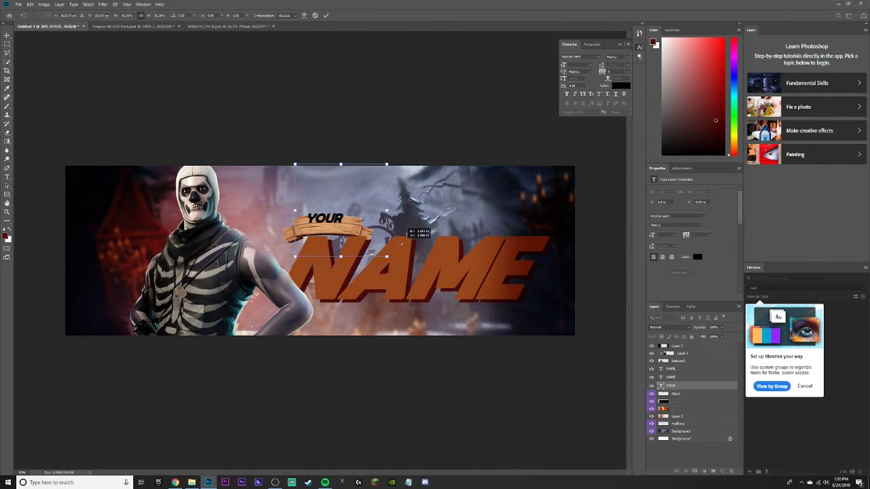
Cancel the YOUR flip and nudge YOUR slightly right onto the plank
right_click(350, 231)
left_click(370, 314)
key("Escape")
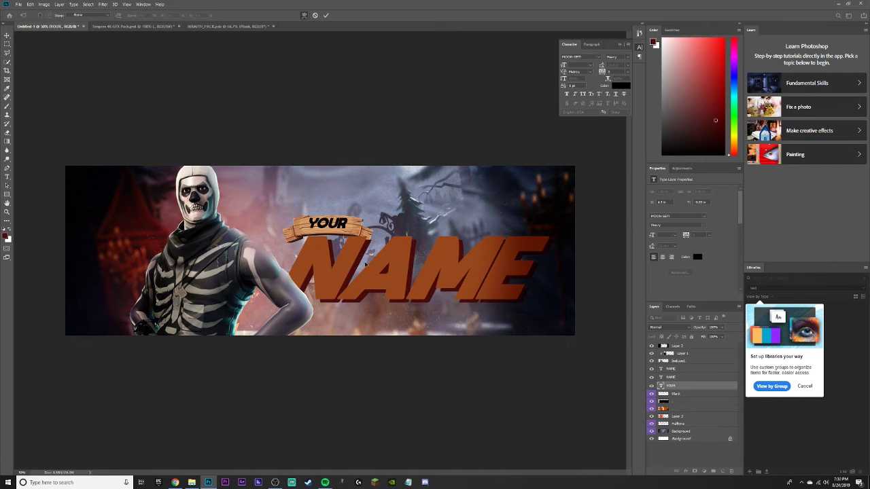
key("ctrl+w")
key("Escape")
key("v")
left_click_drag(333, 233, 344, 232)
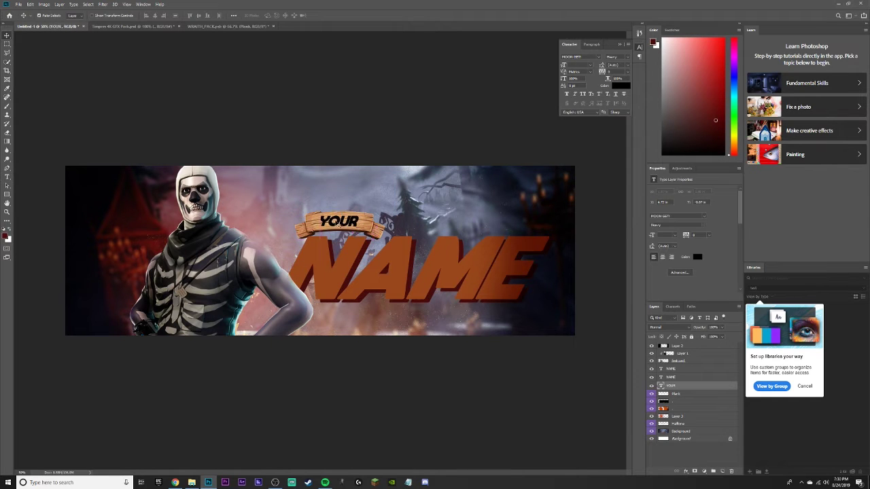
key("ctrl+plus")
Select the Brush with a light blue colour and delete Layer 4
left_click(7, 106)
left_click(6, 235)
key("Return")
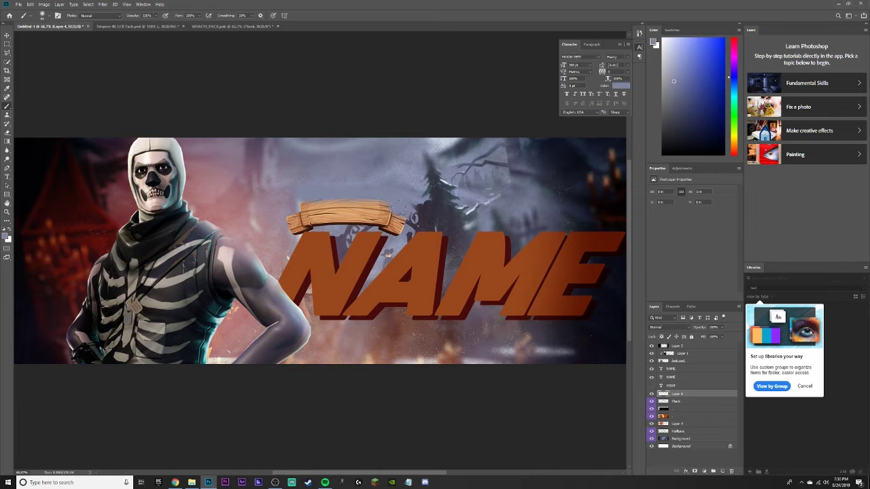
right_click(672, 398)
left_click(721, 168)
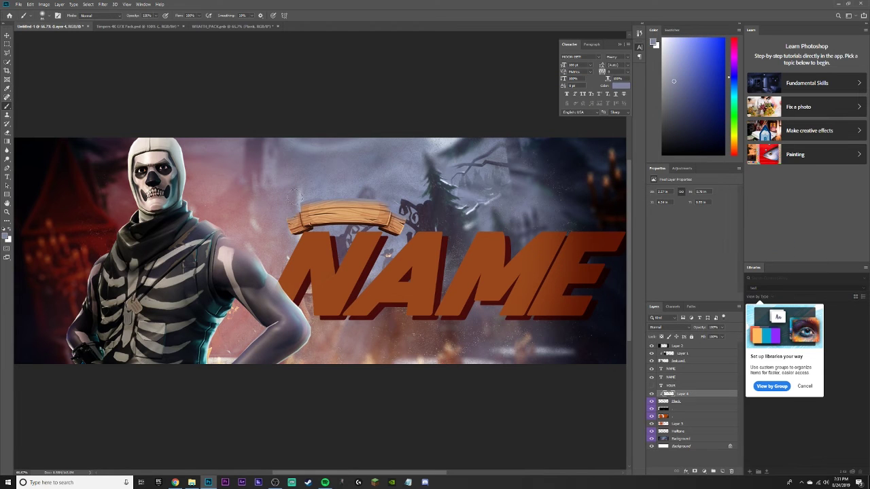
Paint dark shading around the plank on a new layer, then pick dark orange-red
left_click(723, 471)
left_click_drag(279, 203, 374, 170)
left_click(7, 234)
left_click(304, 246)
key("Return")
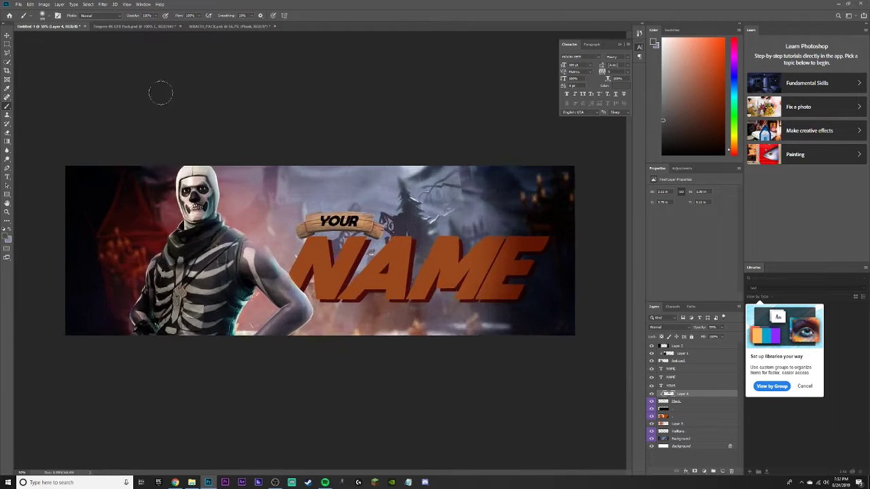
key("ctrl+Tab")
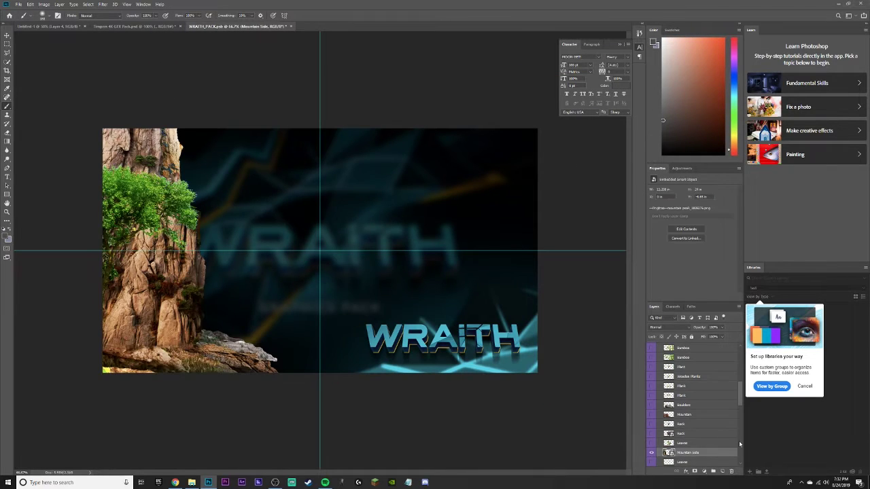
Bring the Mountain side cliff into the banner, then delete it again
mouse_move(687, 452)
left_mouse_down()
mouse_move(446, 181)
mouse_move(456, 103)
mouse_move(243, 148)
left_mouse_up()
key("ctrl+u")
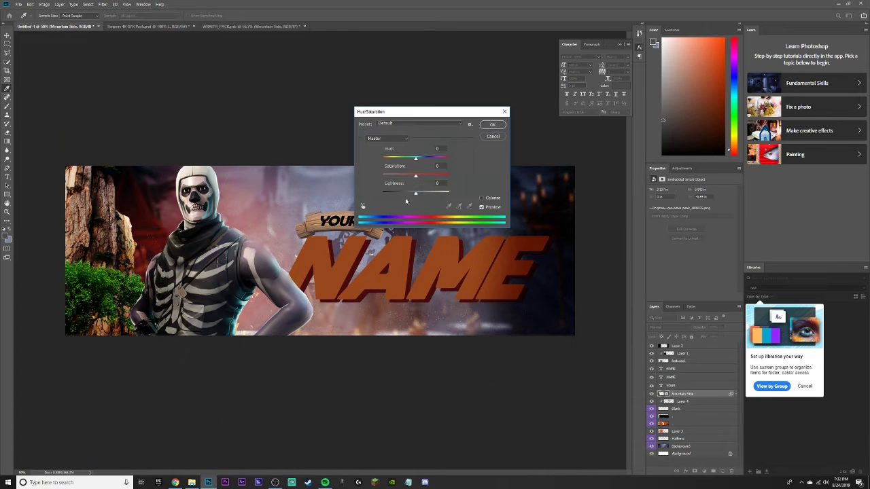
key("Escape")
key("Delete")
key("ctrl+minus")
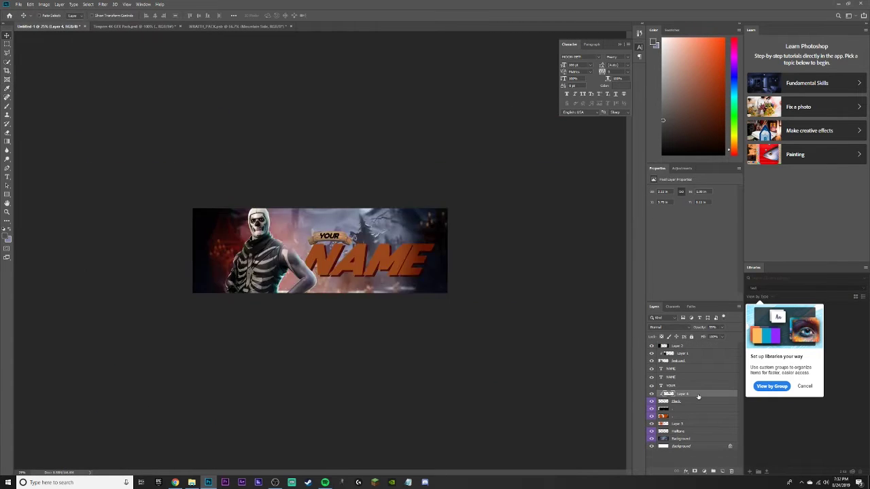
Set the new layer's blend mode to Overlay
key("b")
left_click(47, 16)
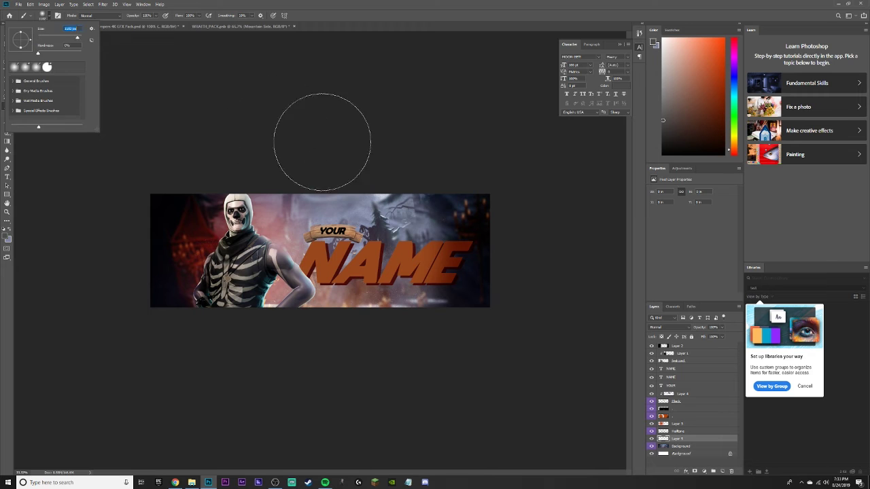
key("Escape")
left_click(670, 327)
left_click(663, 377)
key("ctrl+plus")
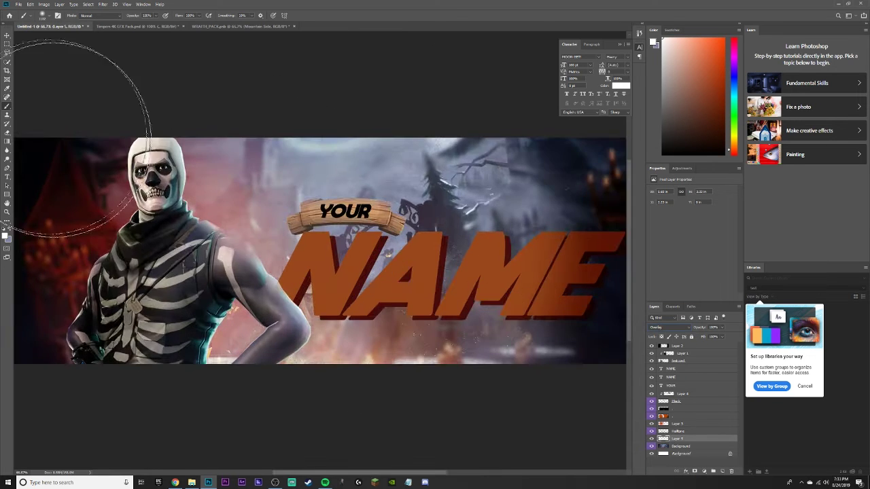
key("v")
Copy the lightning layer from WRAITH_PACK into the banner
left_click(238, 25)
left_click(679, 367)
left_click_drag(326, 258, 95, 54)
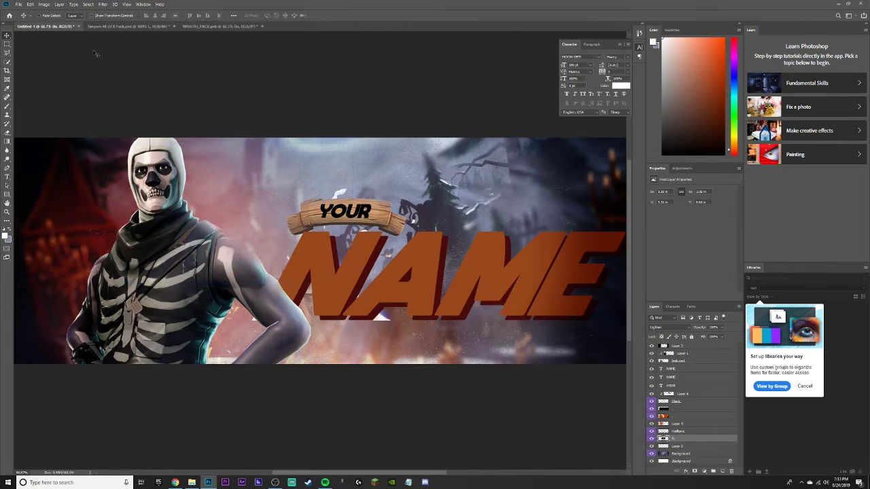
key("ctrl+t")
key("ctrl+minus")
Place the first lightning near the left edge and shift its hue toward orange
key("Return")
key("ctrl+u")
left_click_drag(415, 158, 380, 162)
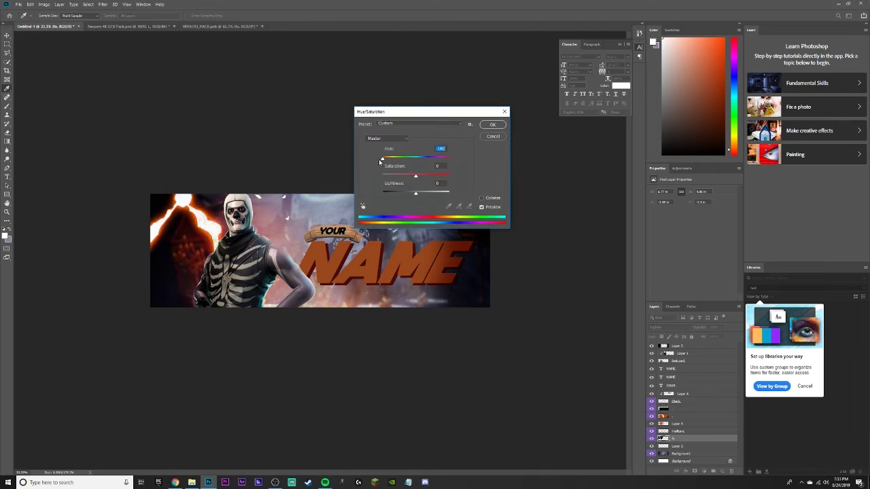
key("Escape")
Add another pack lightning, shift it orange, and rotate it into the upper left
left_click(221, 26)
left_click(654, 462)
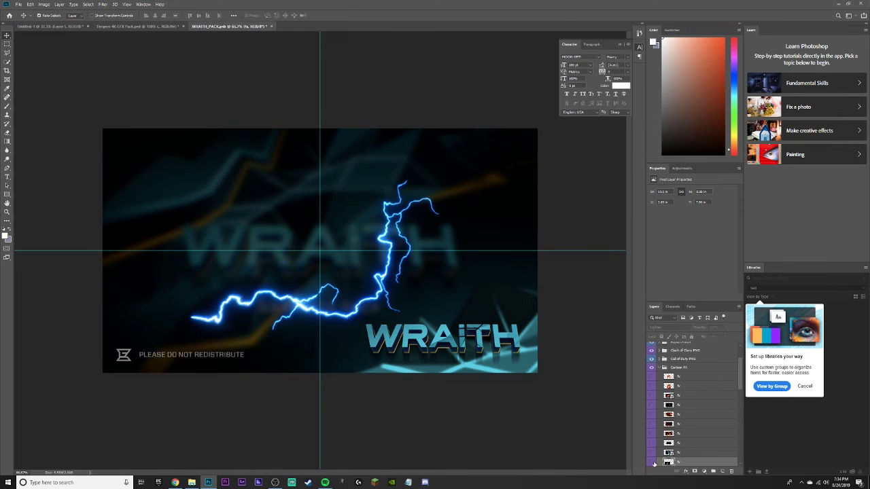
left_click(47, 25)
key("Return")
key("ctrl+u")
key("Return")
key("ctrl+t")
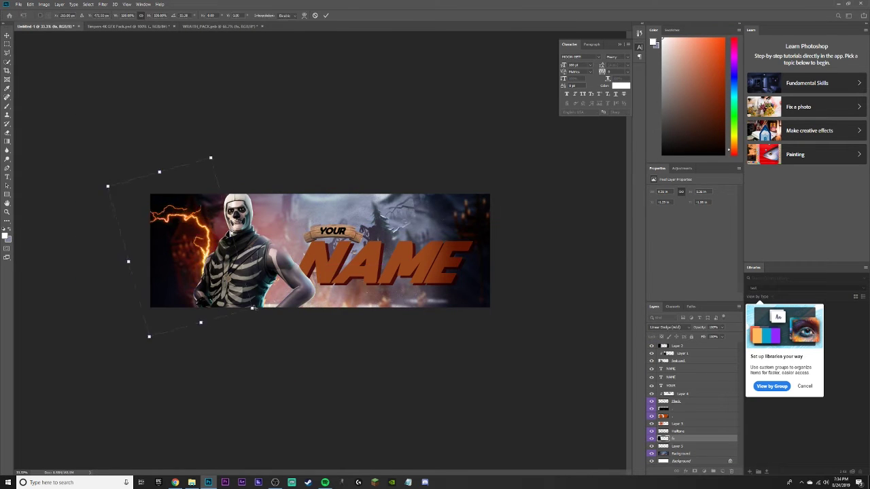
left_click_drag(157, 199, 219, 214)
key("Return")
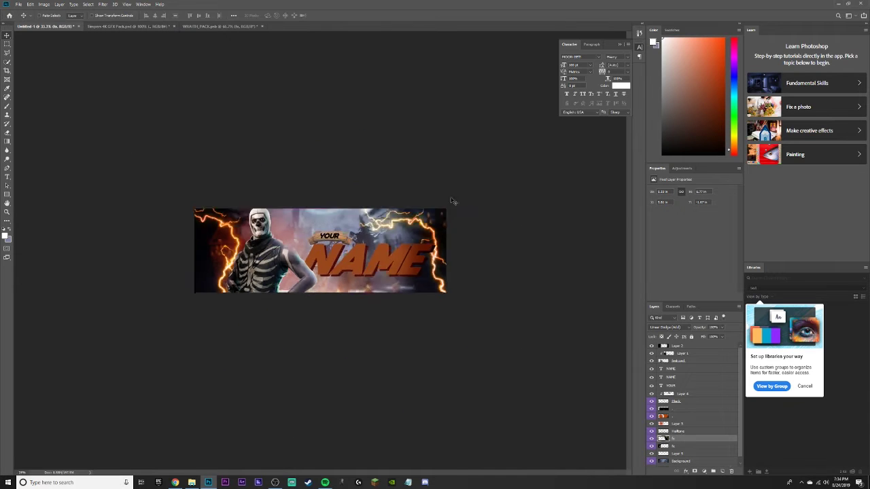
Paste another lightning effect, position it, and set it to Linear Dodge (Add)
key("ctrl+Tab")
key("ctrl+Tab")
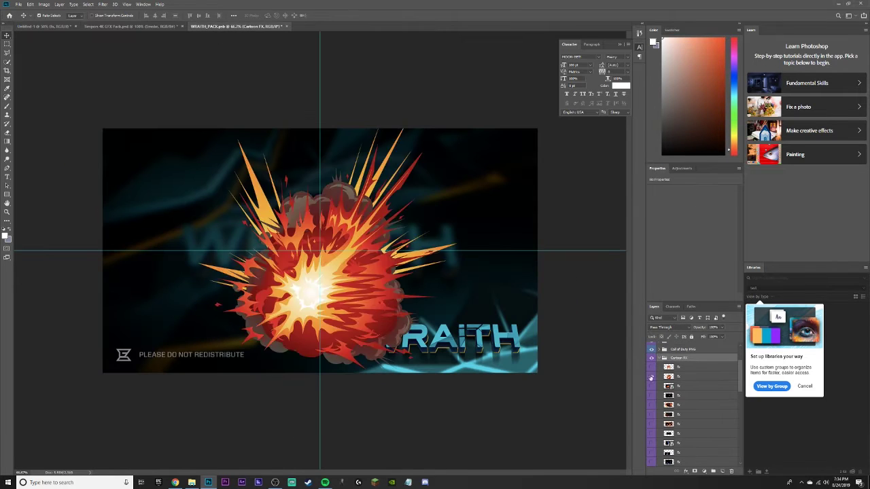
key("ctrl+Tab")
key("ctrl+v")
key("ctrl+t")
left_click_drag(208, 236, 238, 232)
key("Return")
left_click(669, 327)
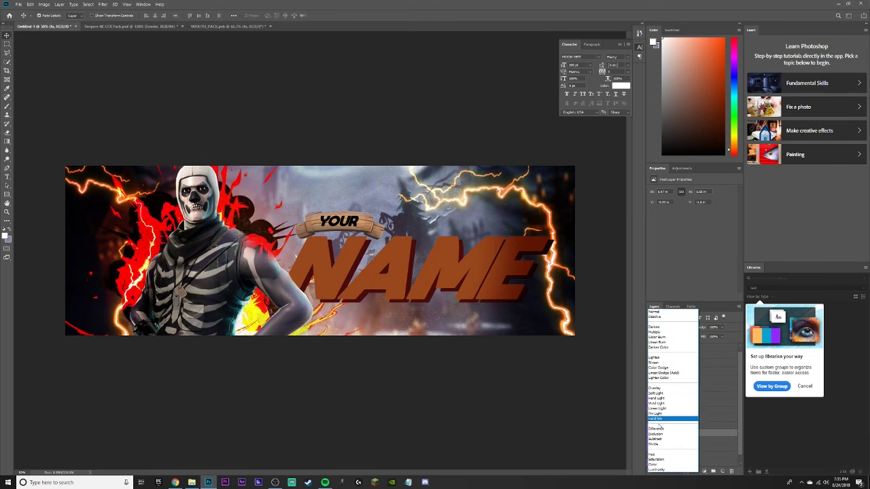
left_click(669, 382)
key("ctrl+minus")
key("ctrl+plus")
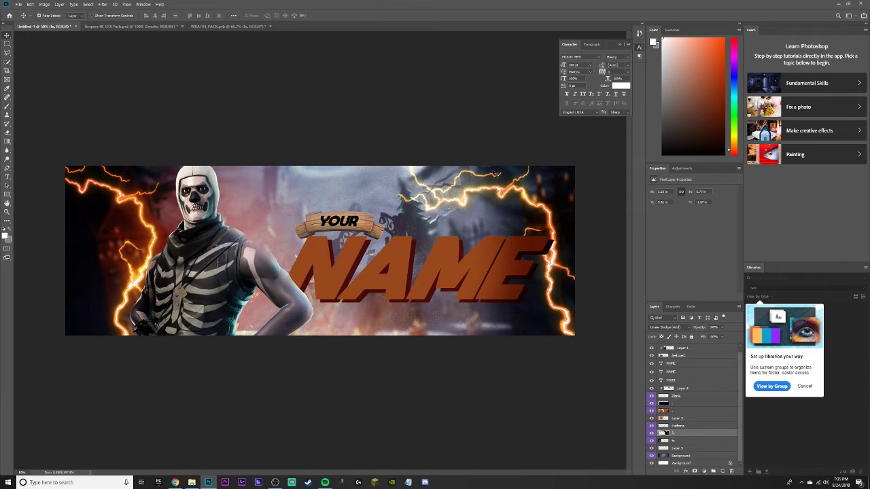
key("ctrl+shift+Tab")
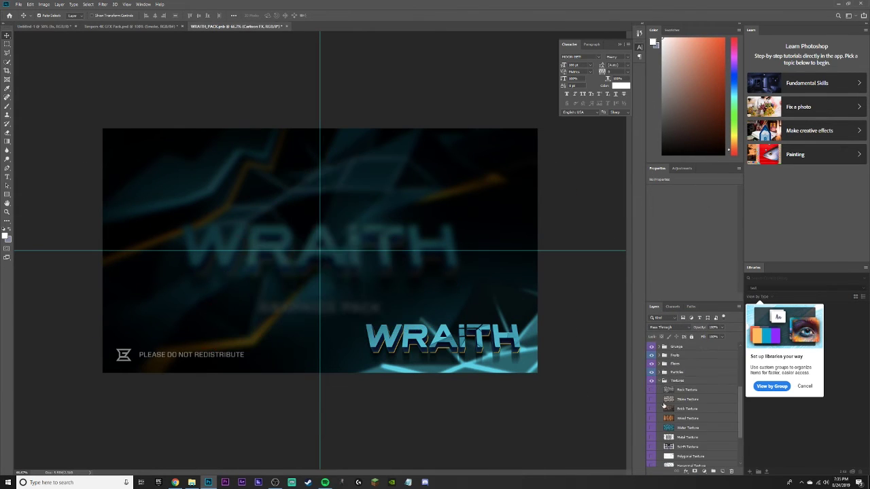
Browse the Foliage group and drag a palm leaf into the banner
left_click(659, 367)
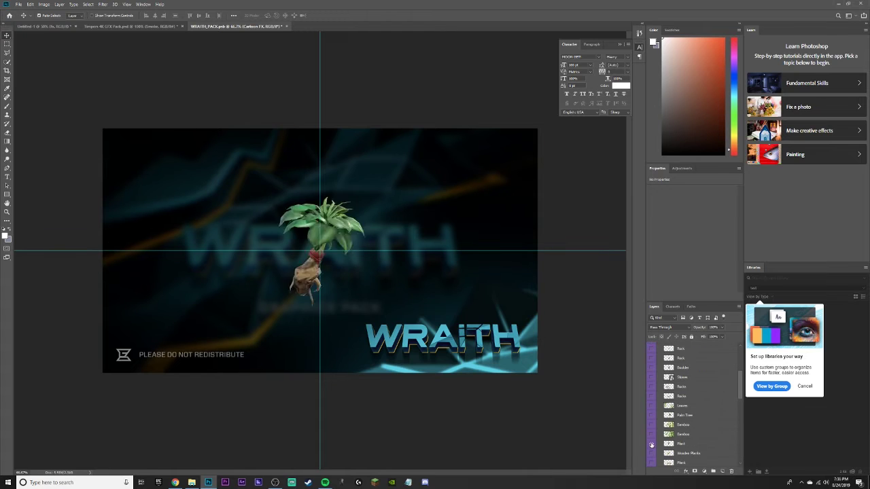
left_click(652, 454)
scroll(652, 448, "down", 3)
left_click(651, 434)
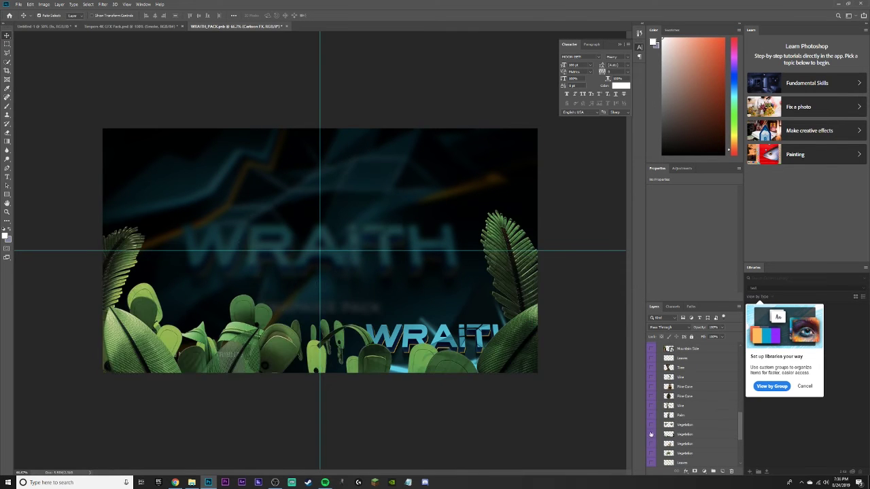
left_click(651, 416)
left_click_drag(680, 415, 319, 252)
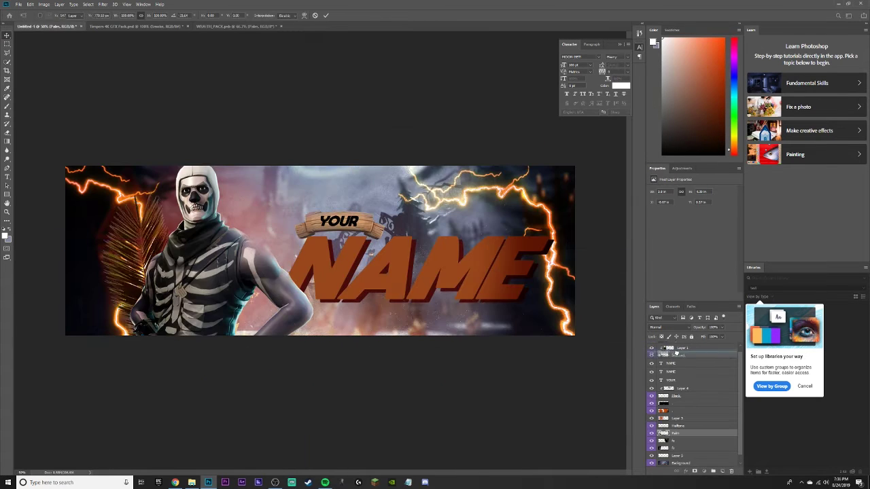
Scale and rotate the green palm leaf into the lower left
left_click_drag(602, 351, 231, 425)
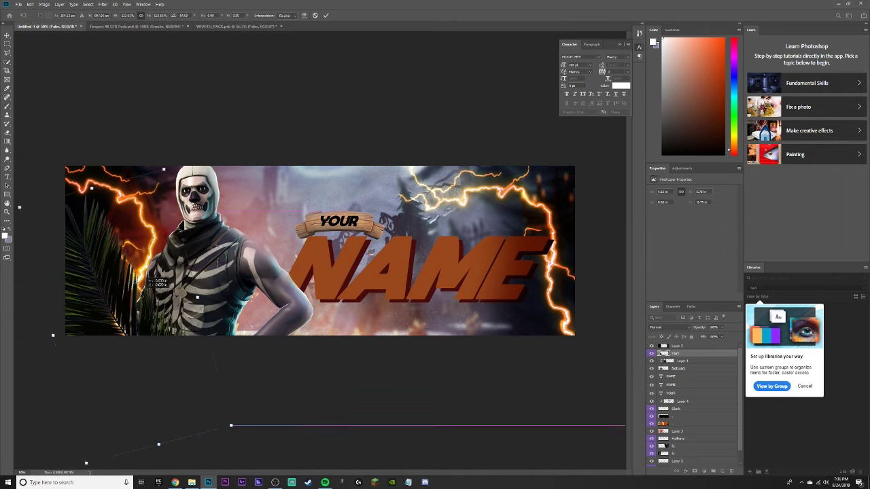
right_click(262, 268)
left_click(279, 354)
key("Return")
Move the Skull Trooper further left and pick a new brush colour
key("ctrl+t")
left_click_drag(302, 284, 283, 284)
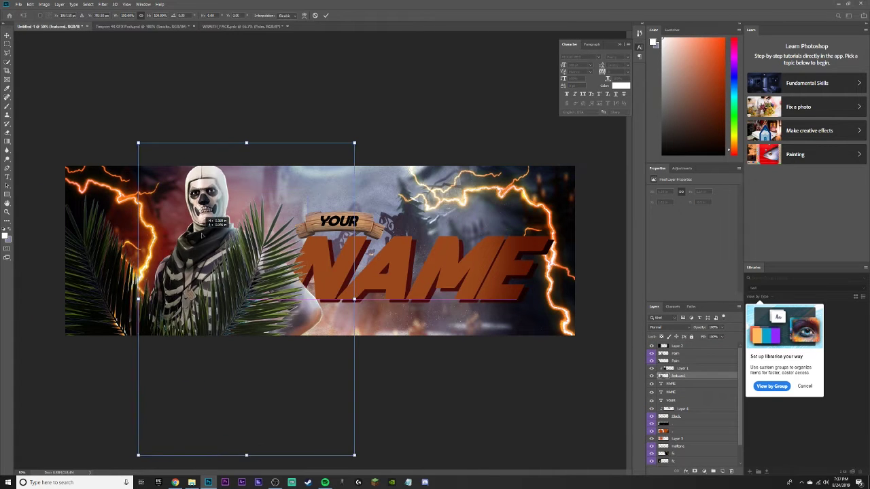
key("Return")
key("b")
key("alt+bracketright")
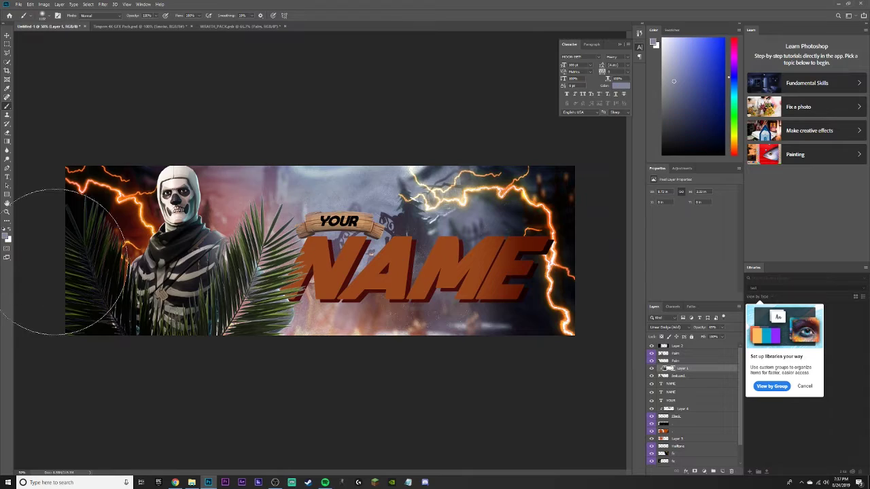
key("ctrl+plus")
left_click(6, 234)
key("ctrl+plus")
key("ctrl+plus")
key("Return")
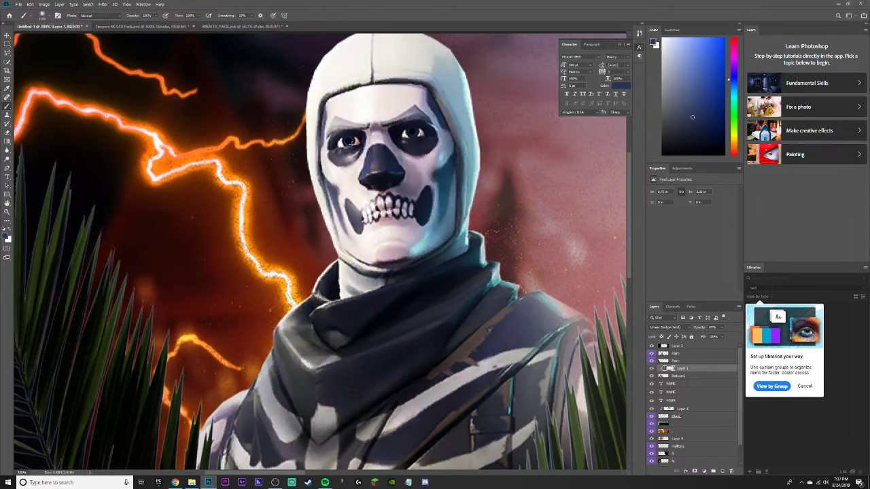
key("ctrl+minus")
key("ctrl+minus")
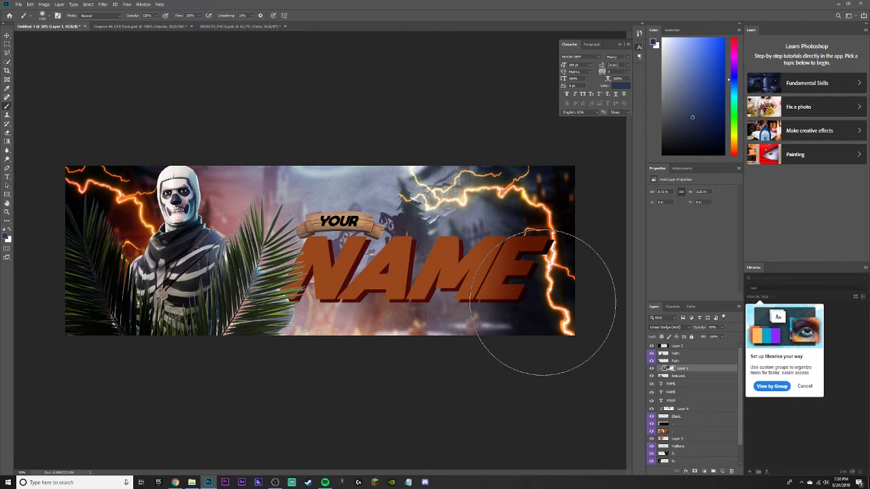
Adjust the hue of both palm leaves with Hue/Saturation
key("ctrl+u")
key("Escape")
key("ctrl+u")
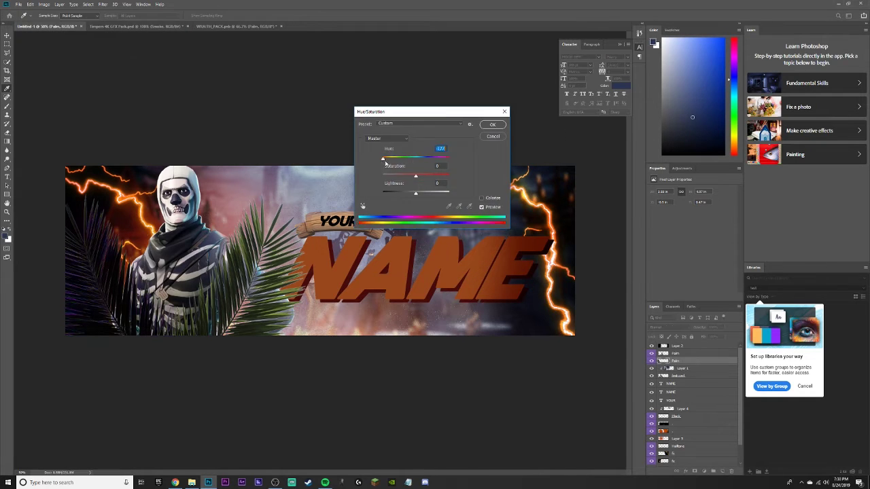
key("Escape")
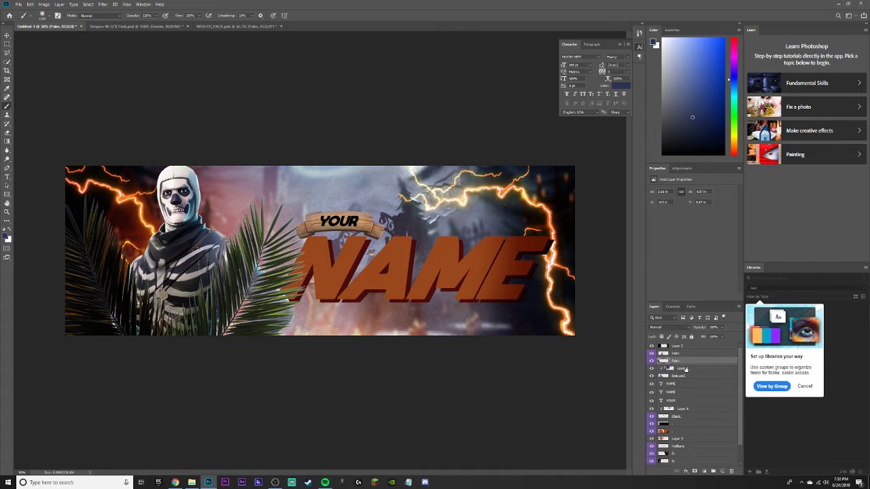
key("ctrl+u")
key("Escape")
key("ctrl+minus")
key("ctrl+minus")
key("ctrl+plus")
key("ctrl+plus")
key("ctrl+plus")
key("ctrl+minus")
key("ctrl+minus")
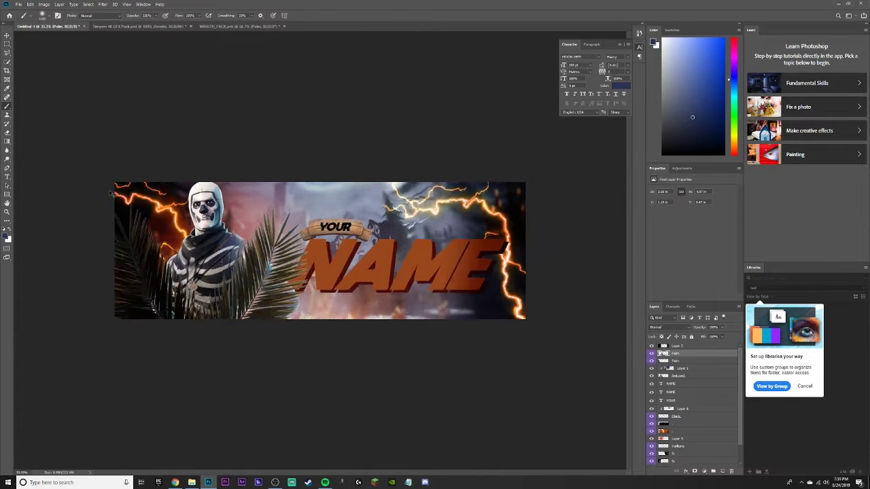
key("ctrl+plus")
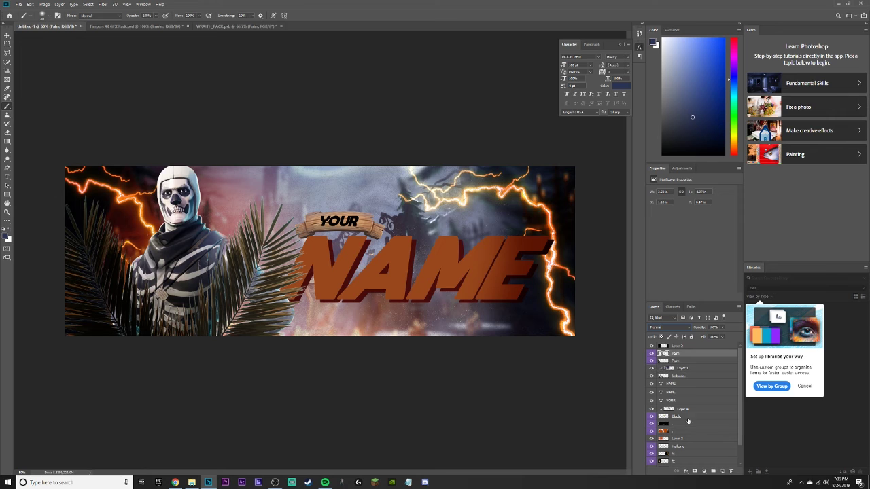
Remove the palm leaves from the banner
key("ctrl+plus")
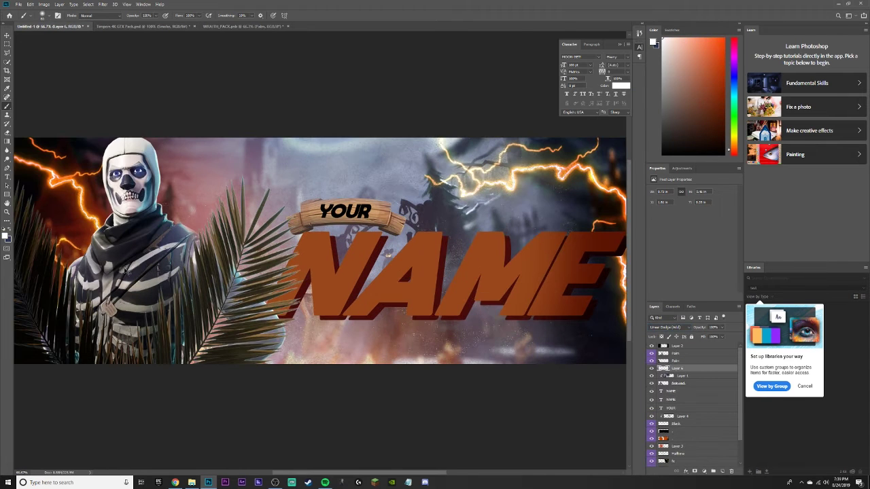
key("ctrl+minus")
key("ctrl+minus")
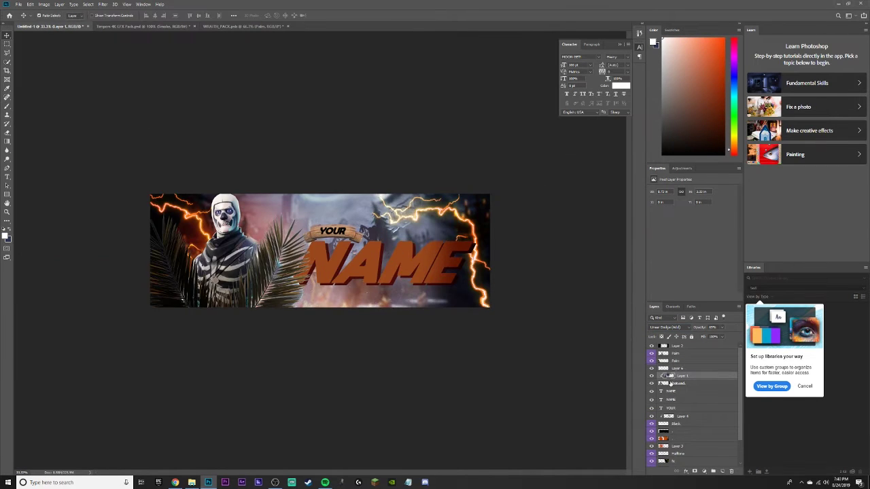
key("ctrl+z")
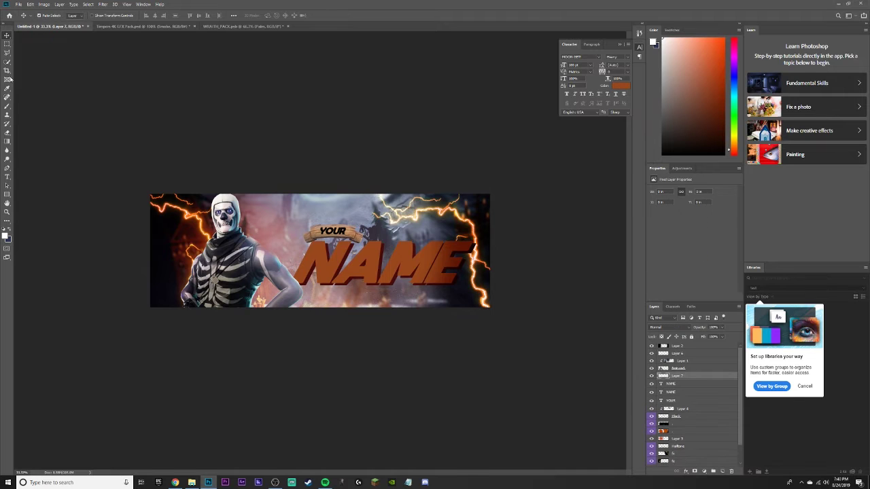
Paint a soft white Overlay glow clipped to NAME, then nudge the YOUR plank
left_click(6, 106)
left_click_drag(299, 265, 353, 267)
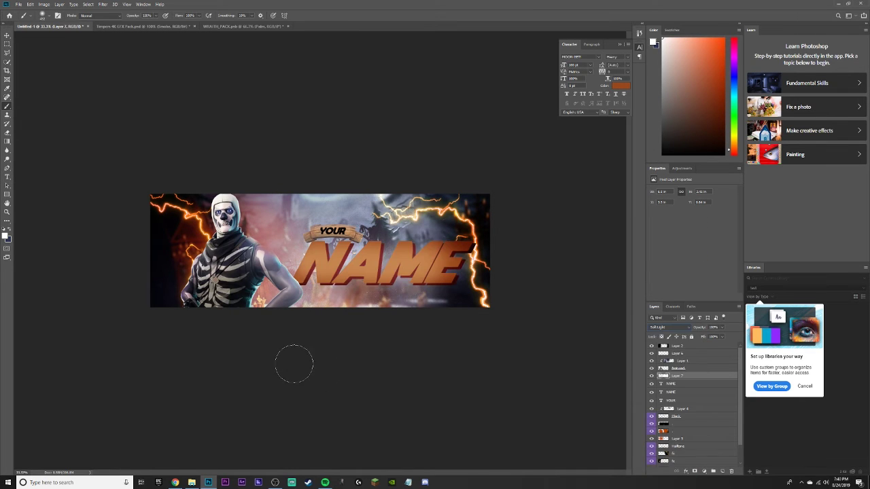
left_click(666, 389)
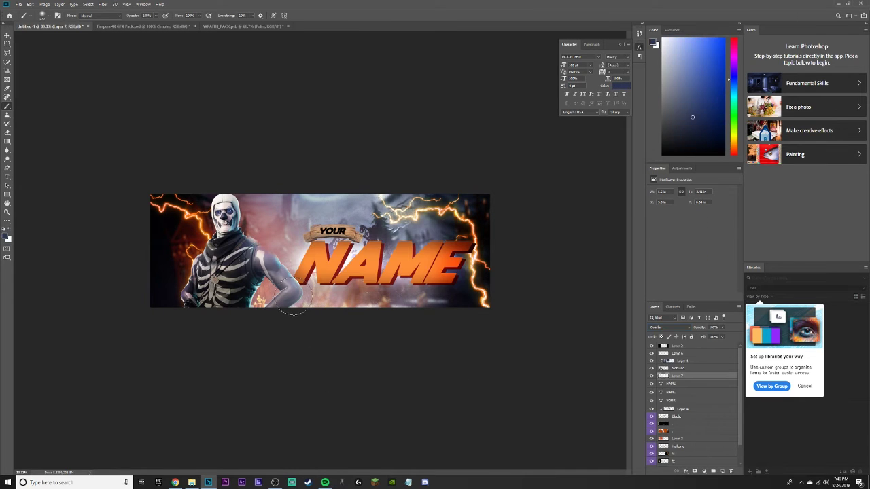
right_click(700, 376)
left_click(734, 260)
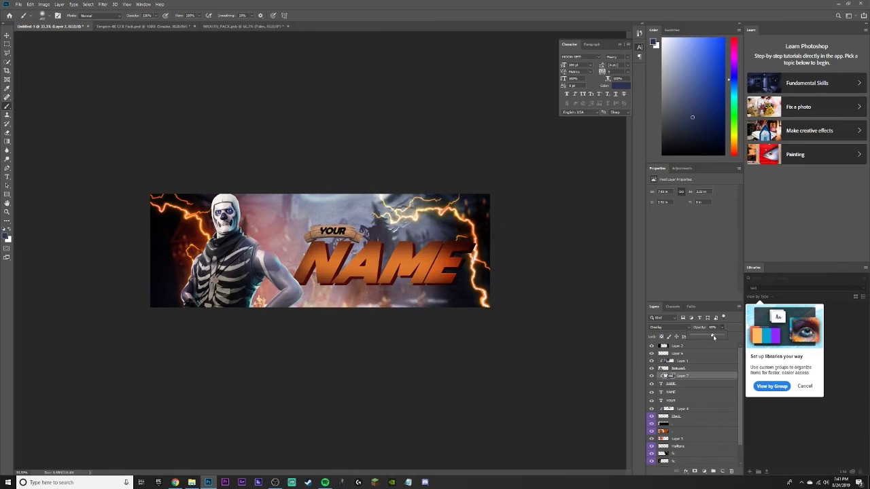
key("v")
left_click_drag(300, 234, 304, 234)
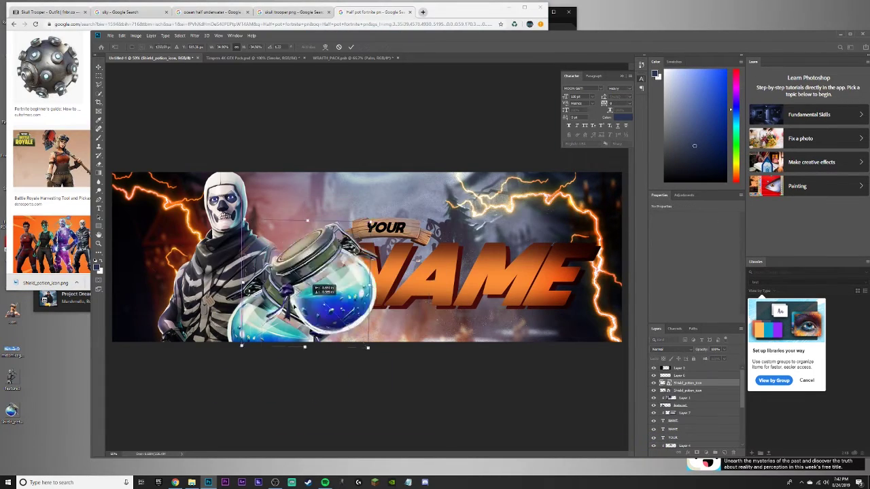
Place a second shield potion copy at the banner's lower left
left_click_drag(344, 254, 182, 340)
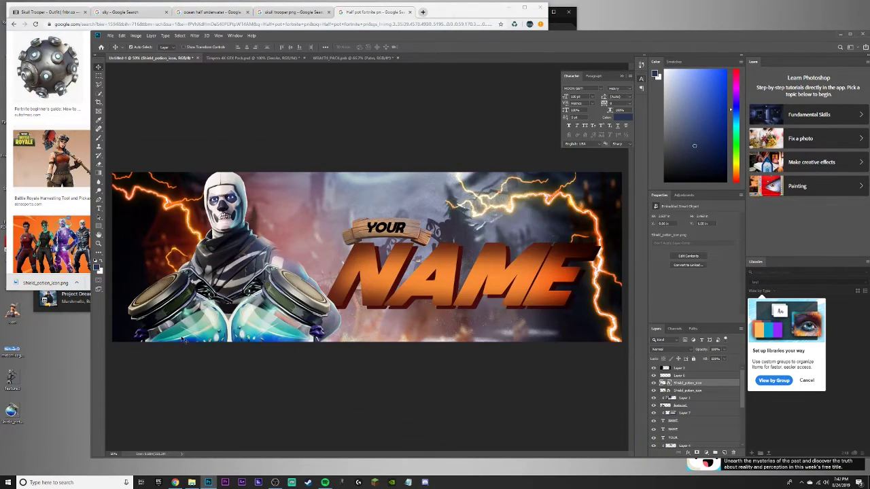
key("ctrl+minus")
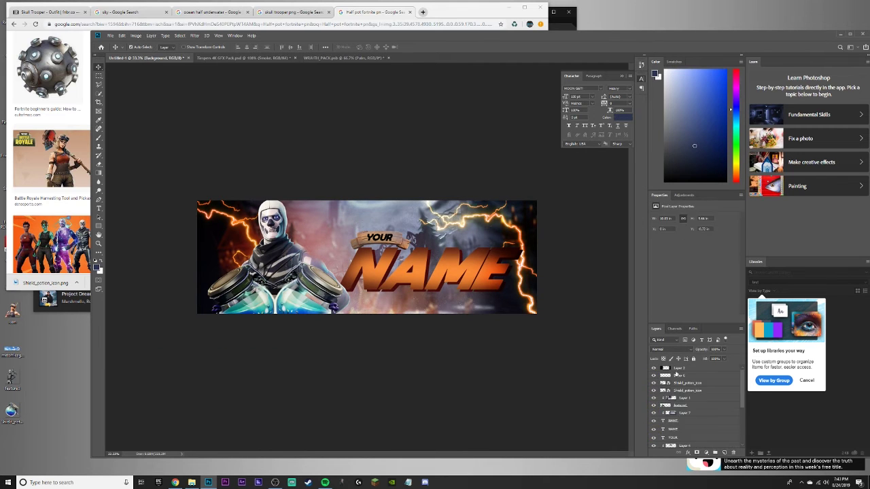
Group all banner layers and shift Color Balance toward cyan
key("ctrl+g")
mouse_move(685, 232)
left_mouse_down()
mouse_move(670, 232)
mouse_move(681, 234)
left_mouse_up()
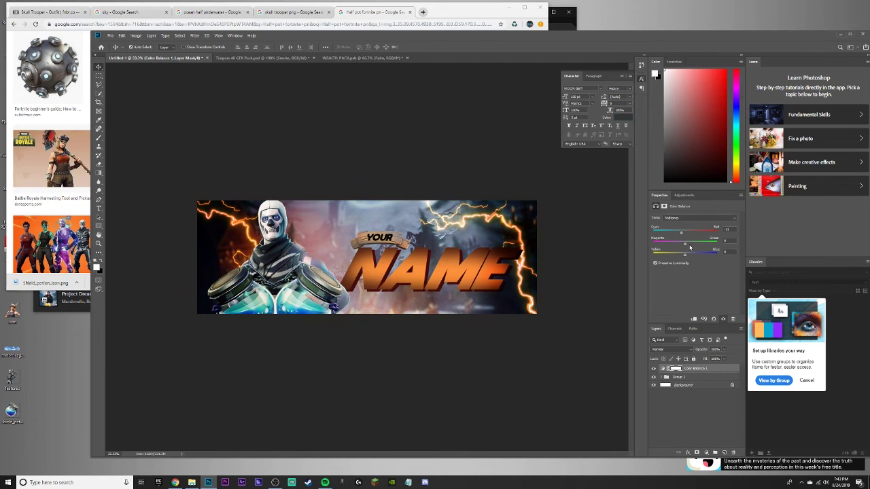